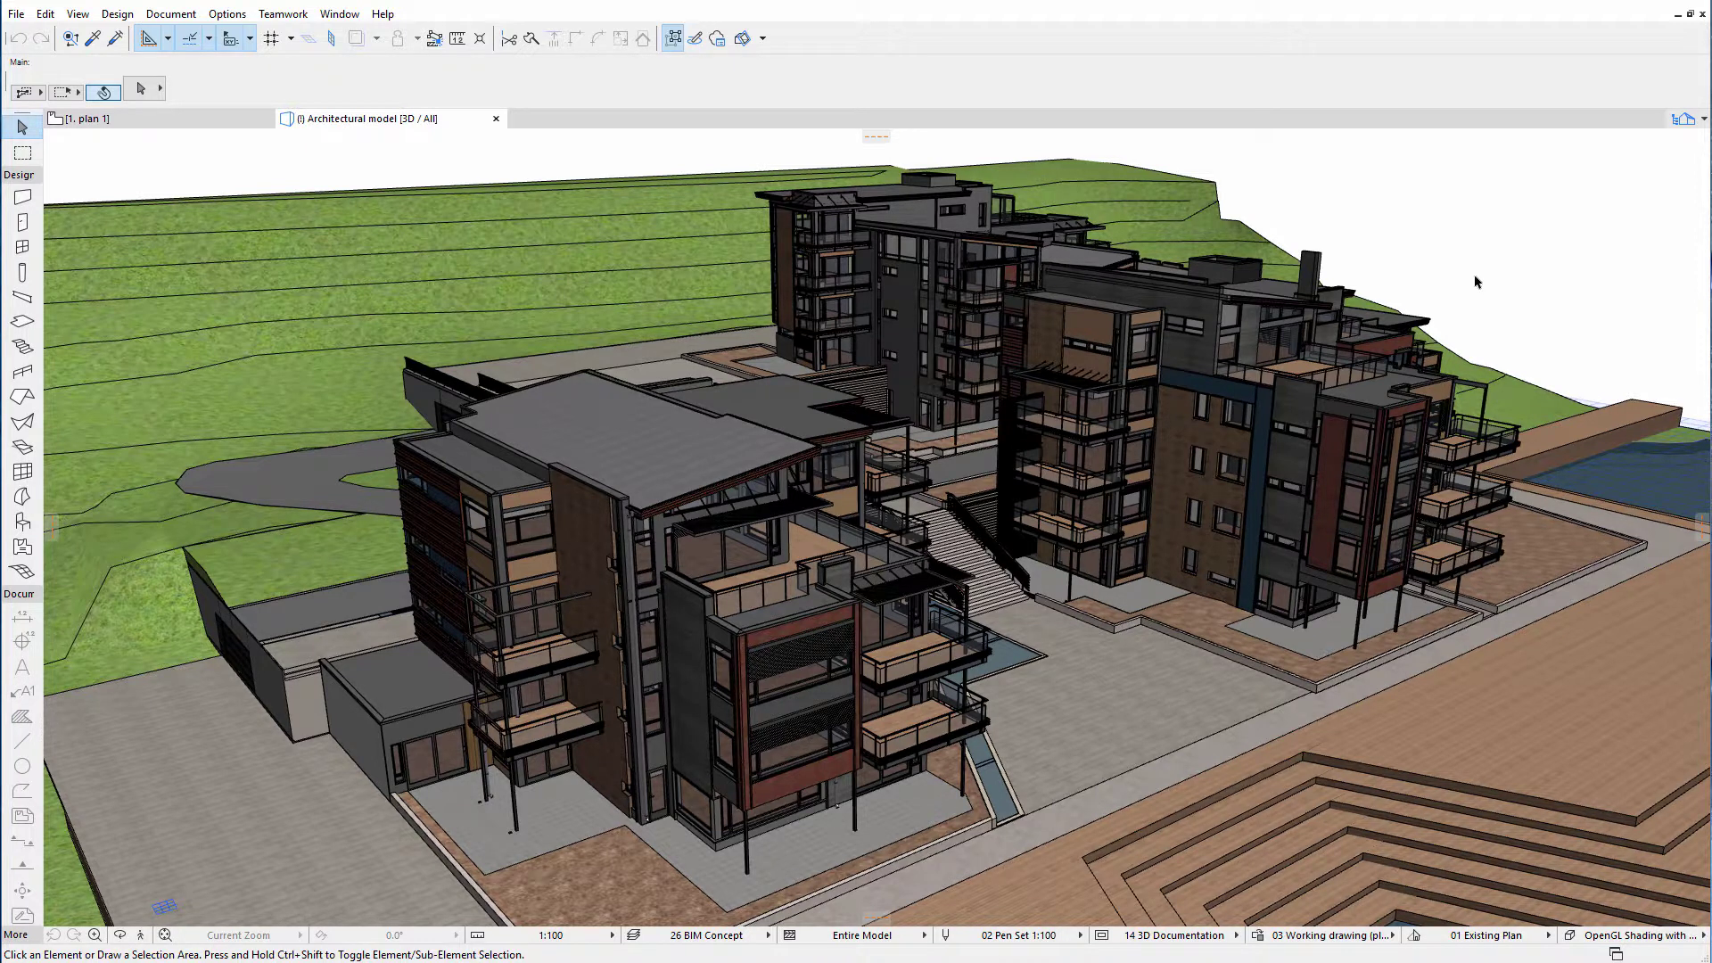
# - On the plan 1 floor plan, start placing a hotlink and choose the IFC file IFC_NJB_structure as a new module from file
pyautogui.click(225, 126)
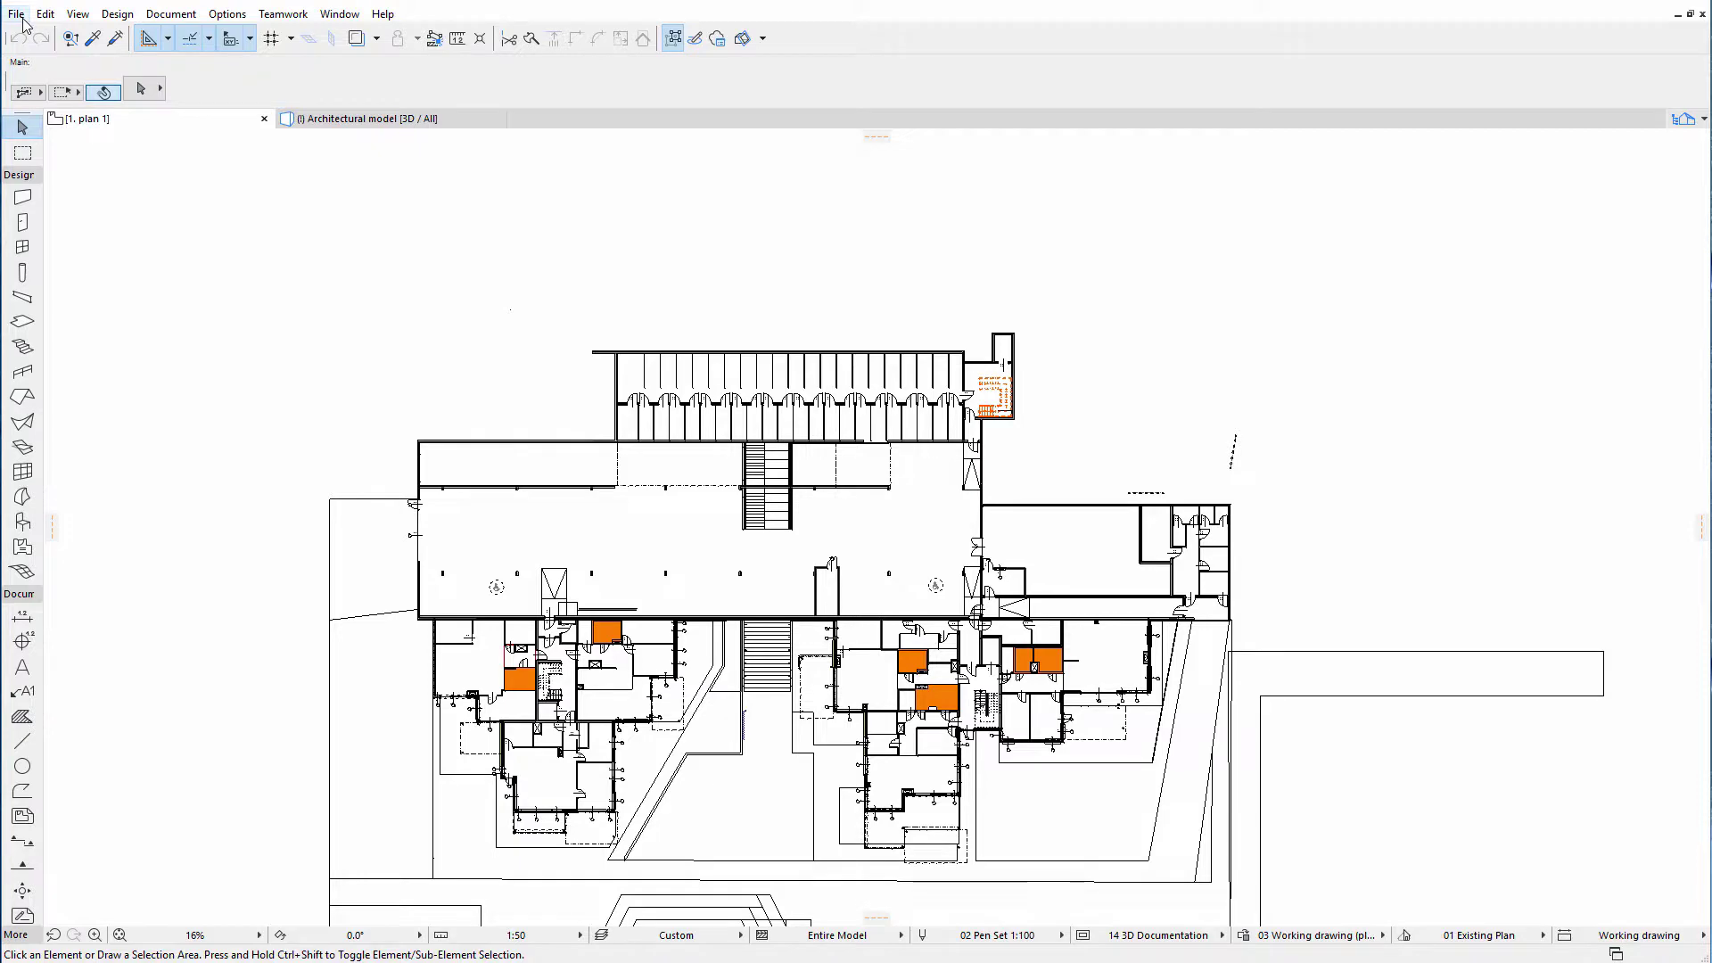
pyautogui.click(19, 14)
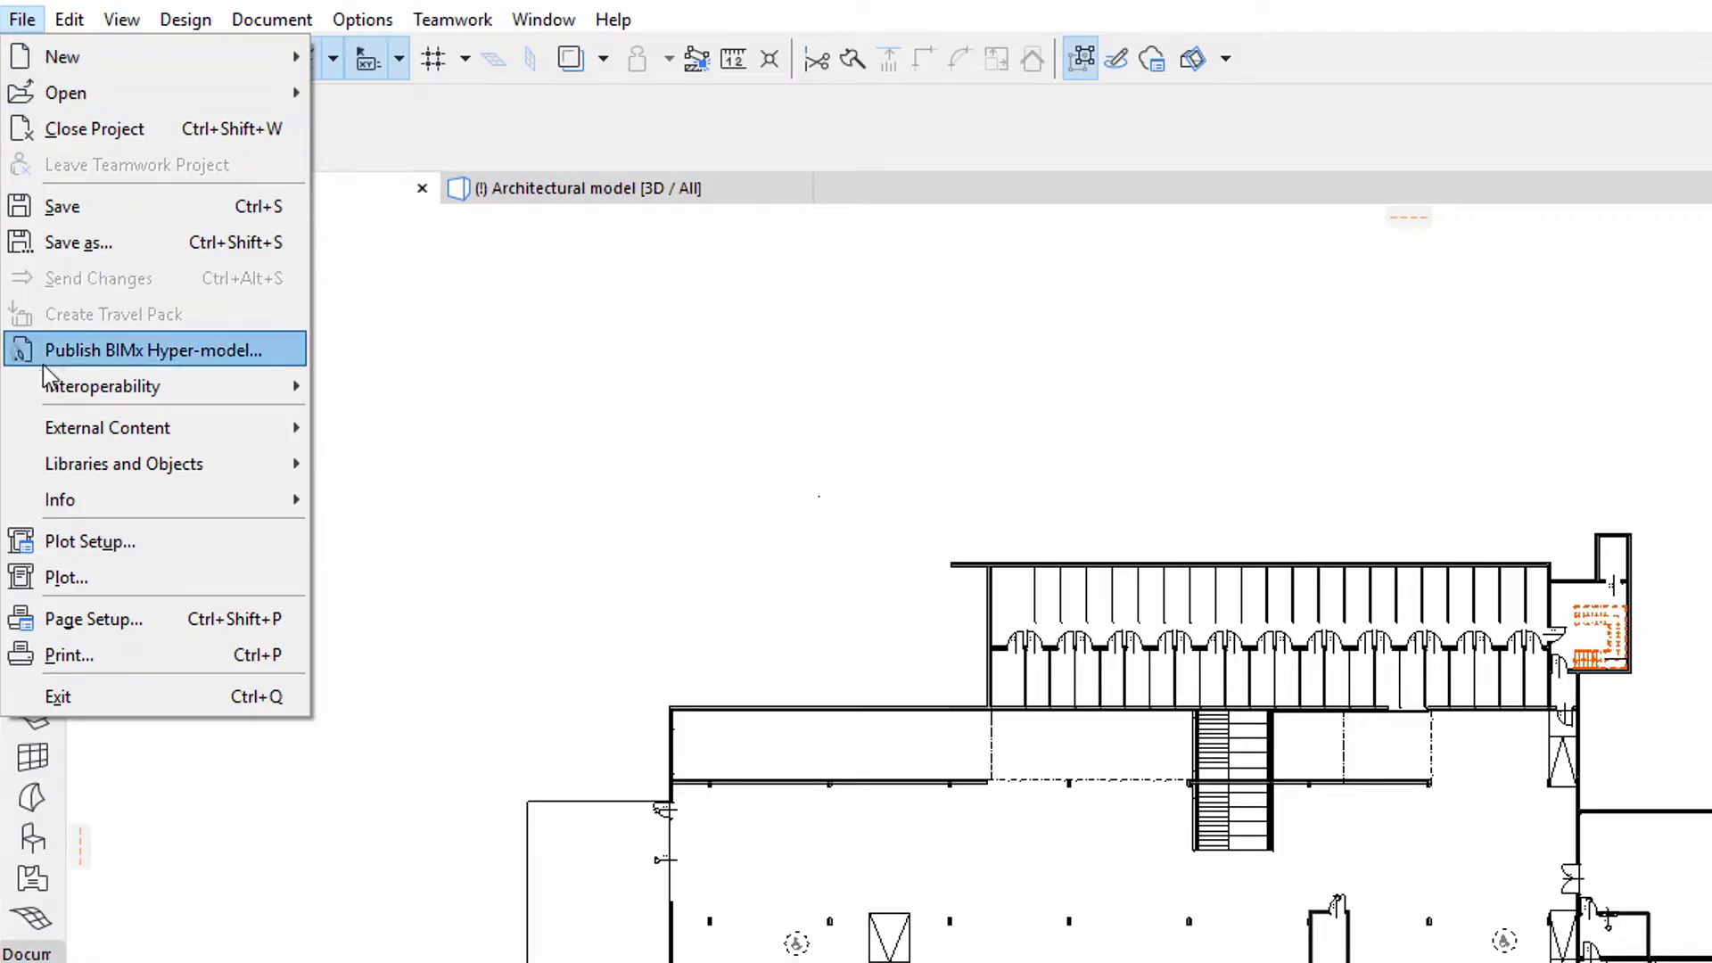
pyautogui.moveTo(38, 427)
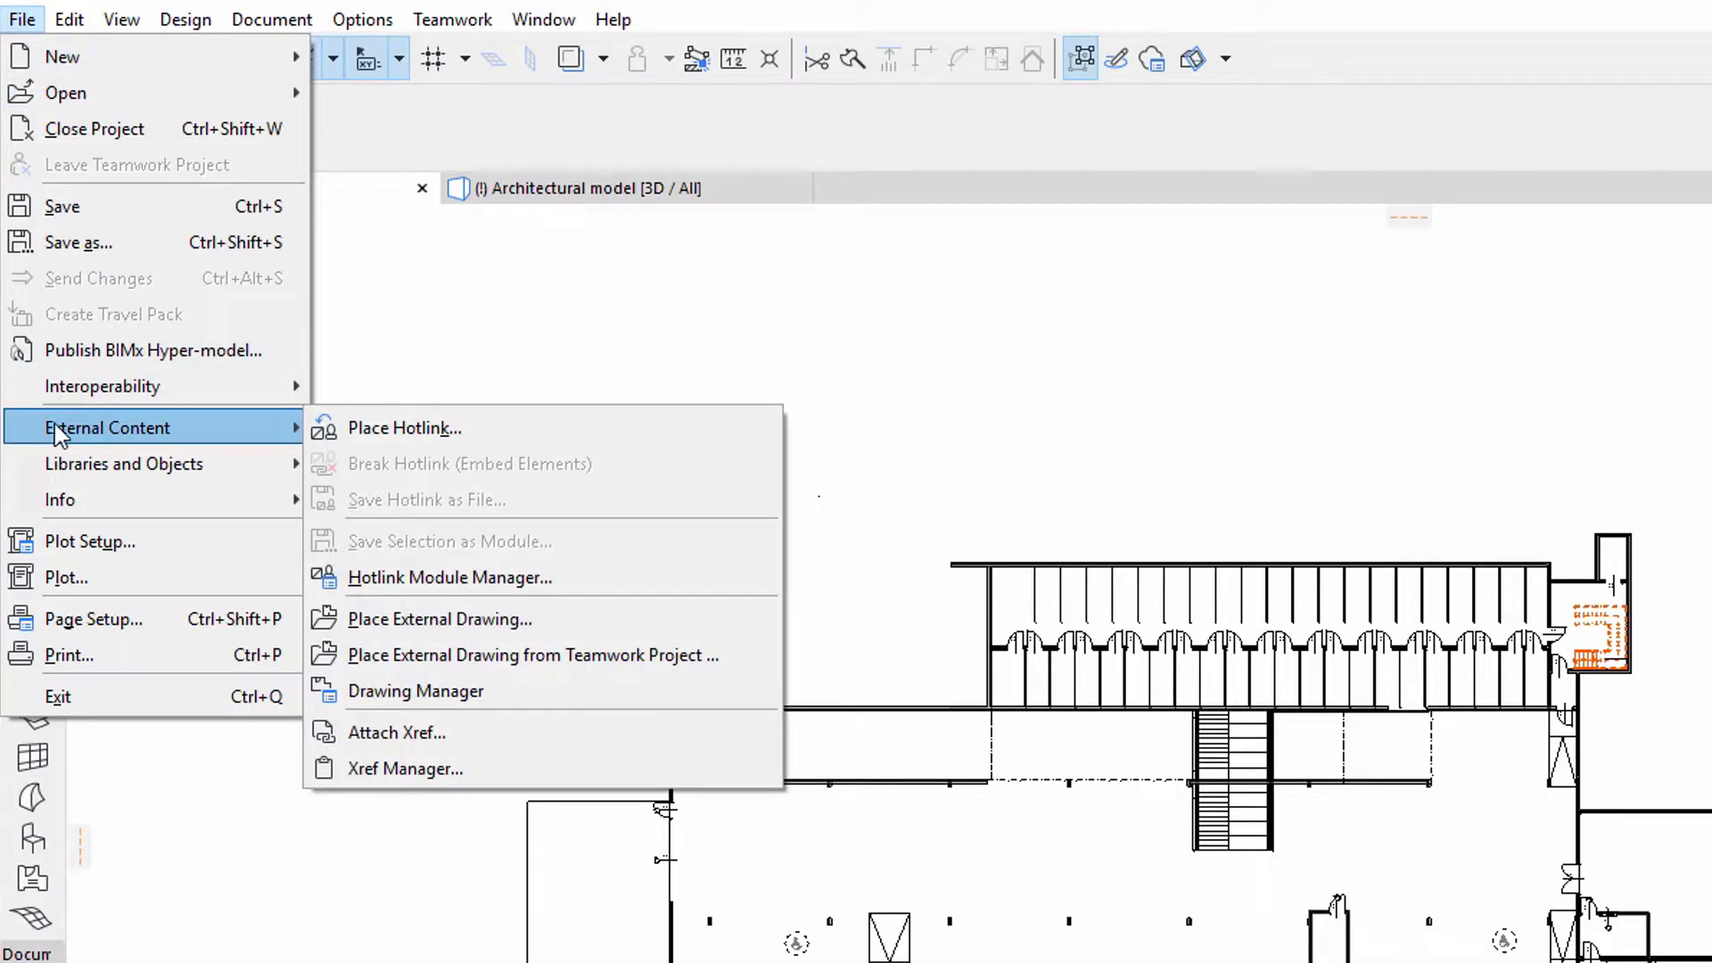
pyautogui.click(492, 428)
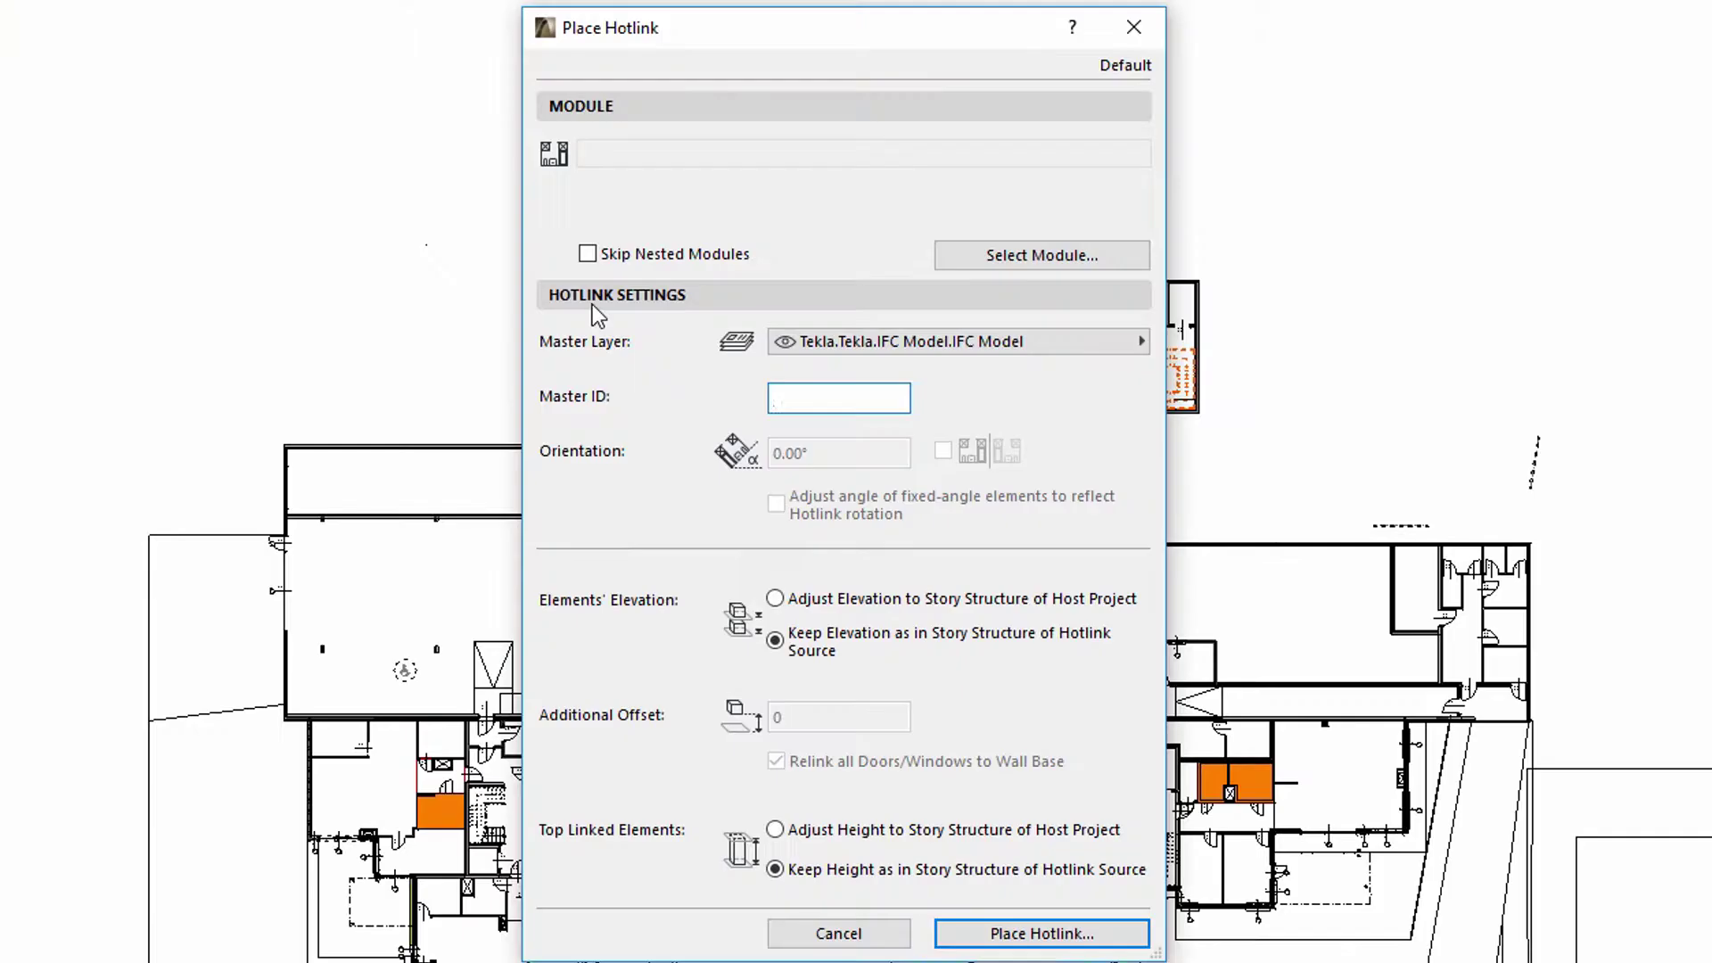
pyautogui.click(1119, 265)
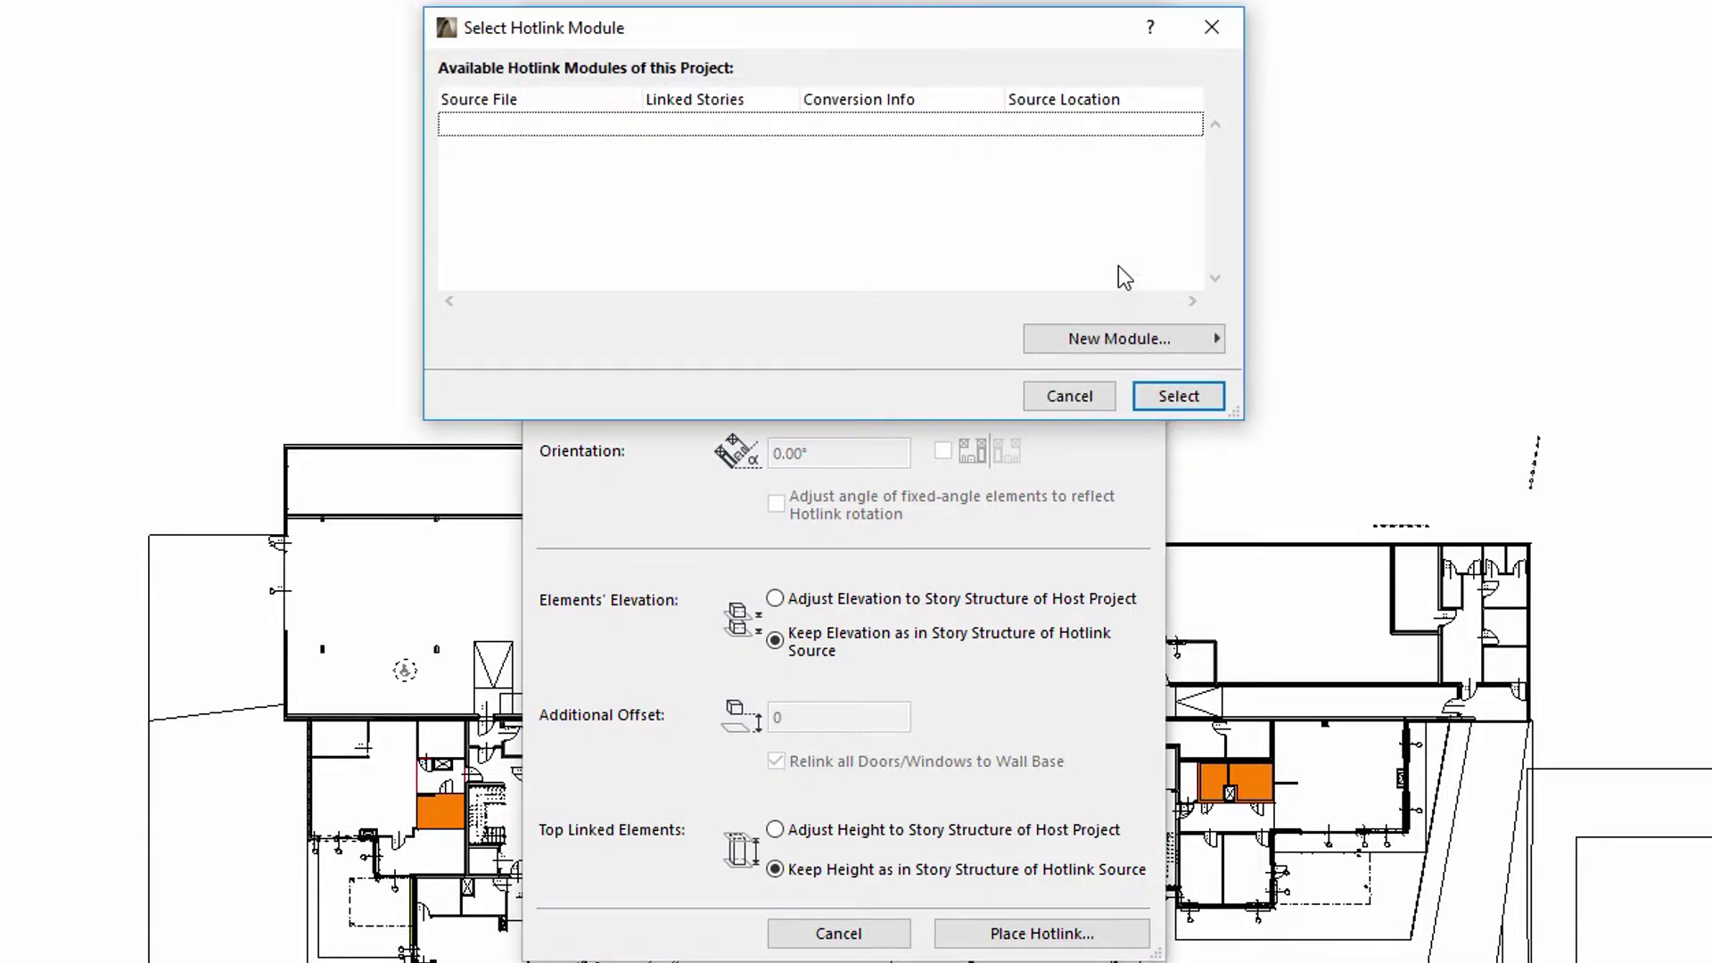
pyautogui.click(1162, 340)
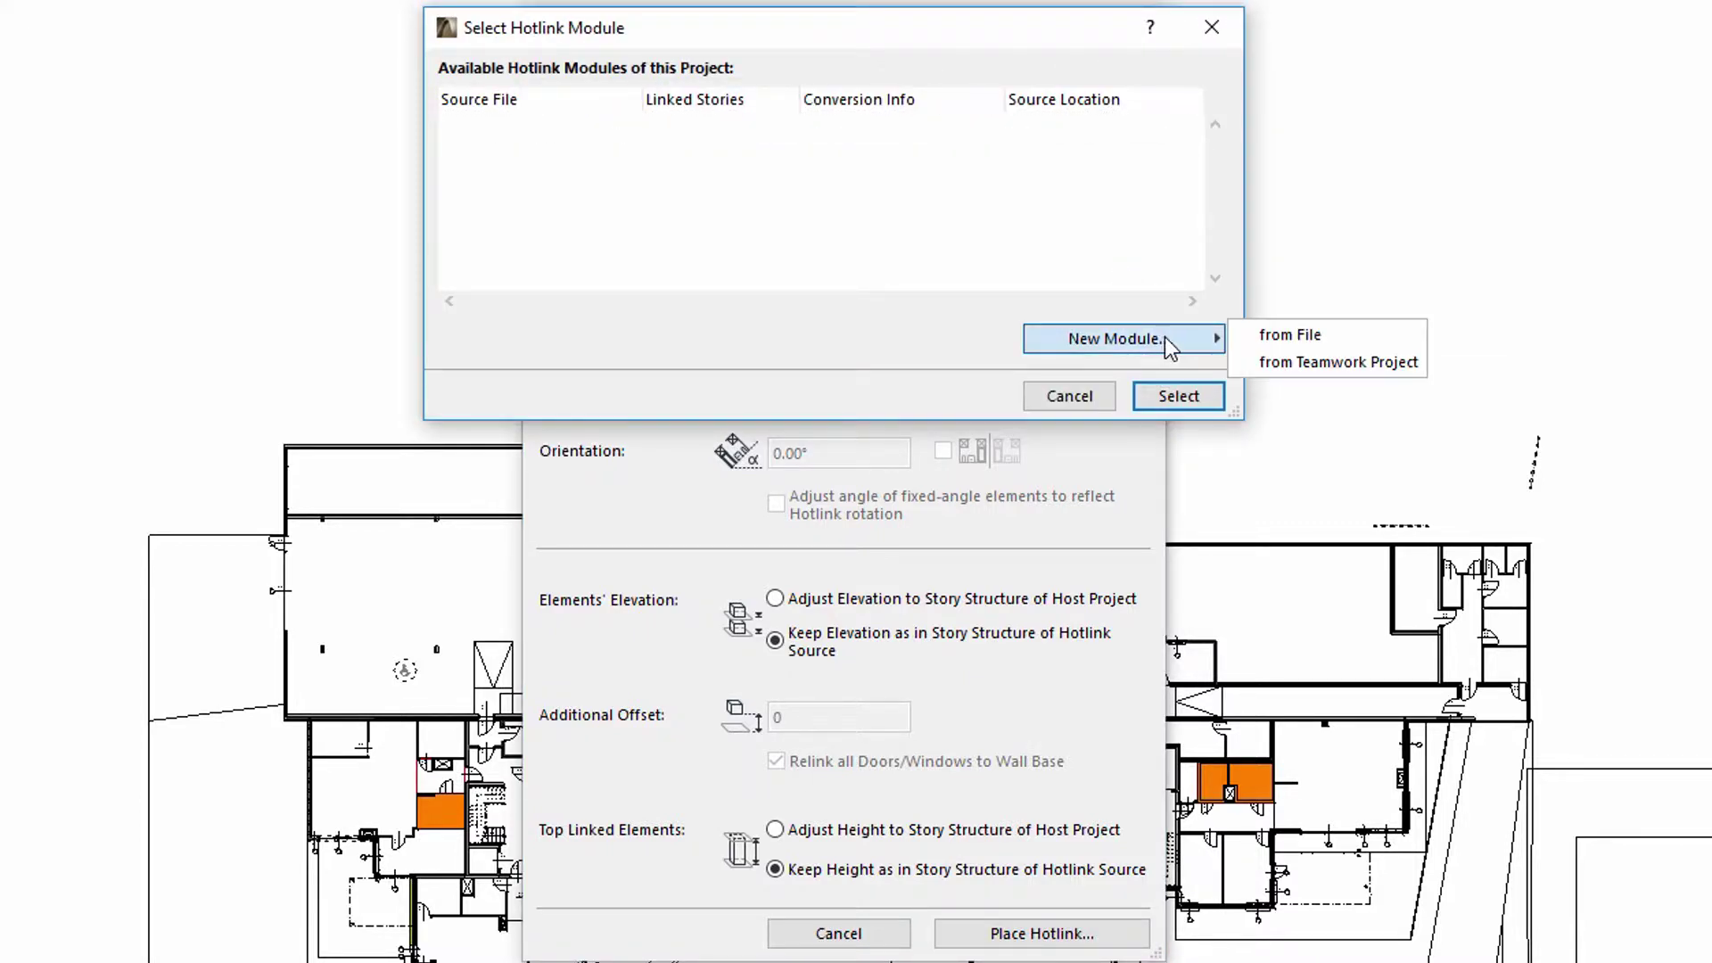
pyautogui.click(1336, 334)
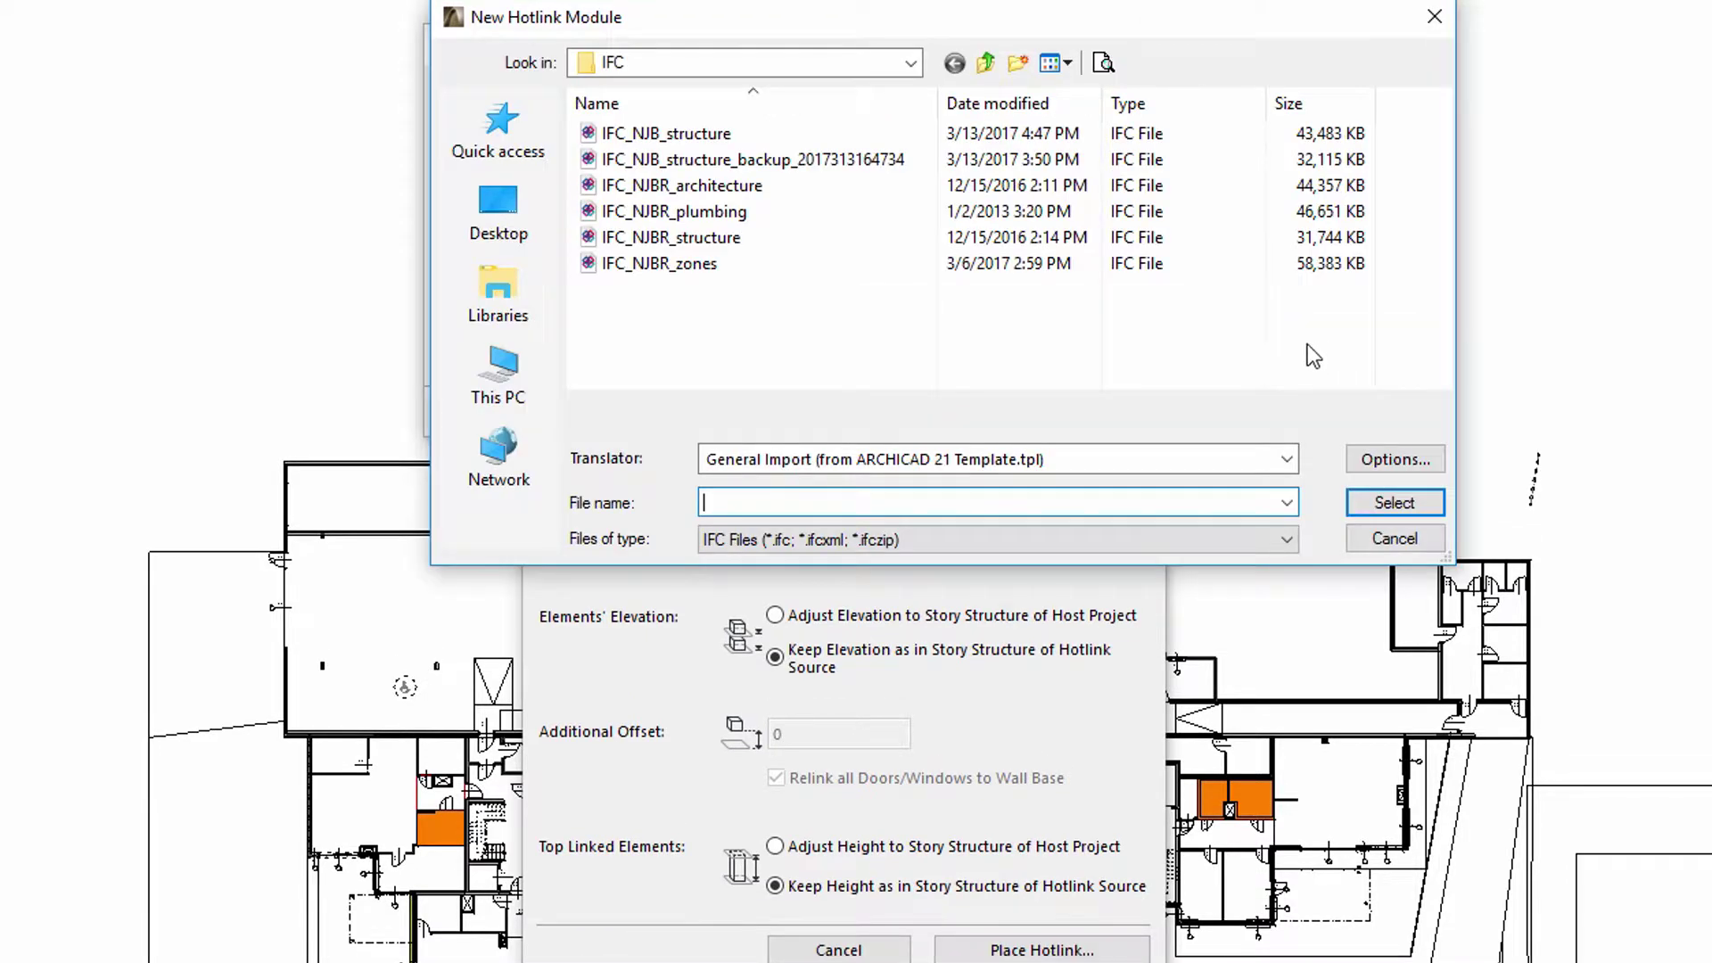
pyautogui.click(741, 127)
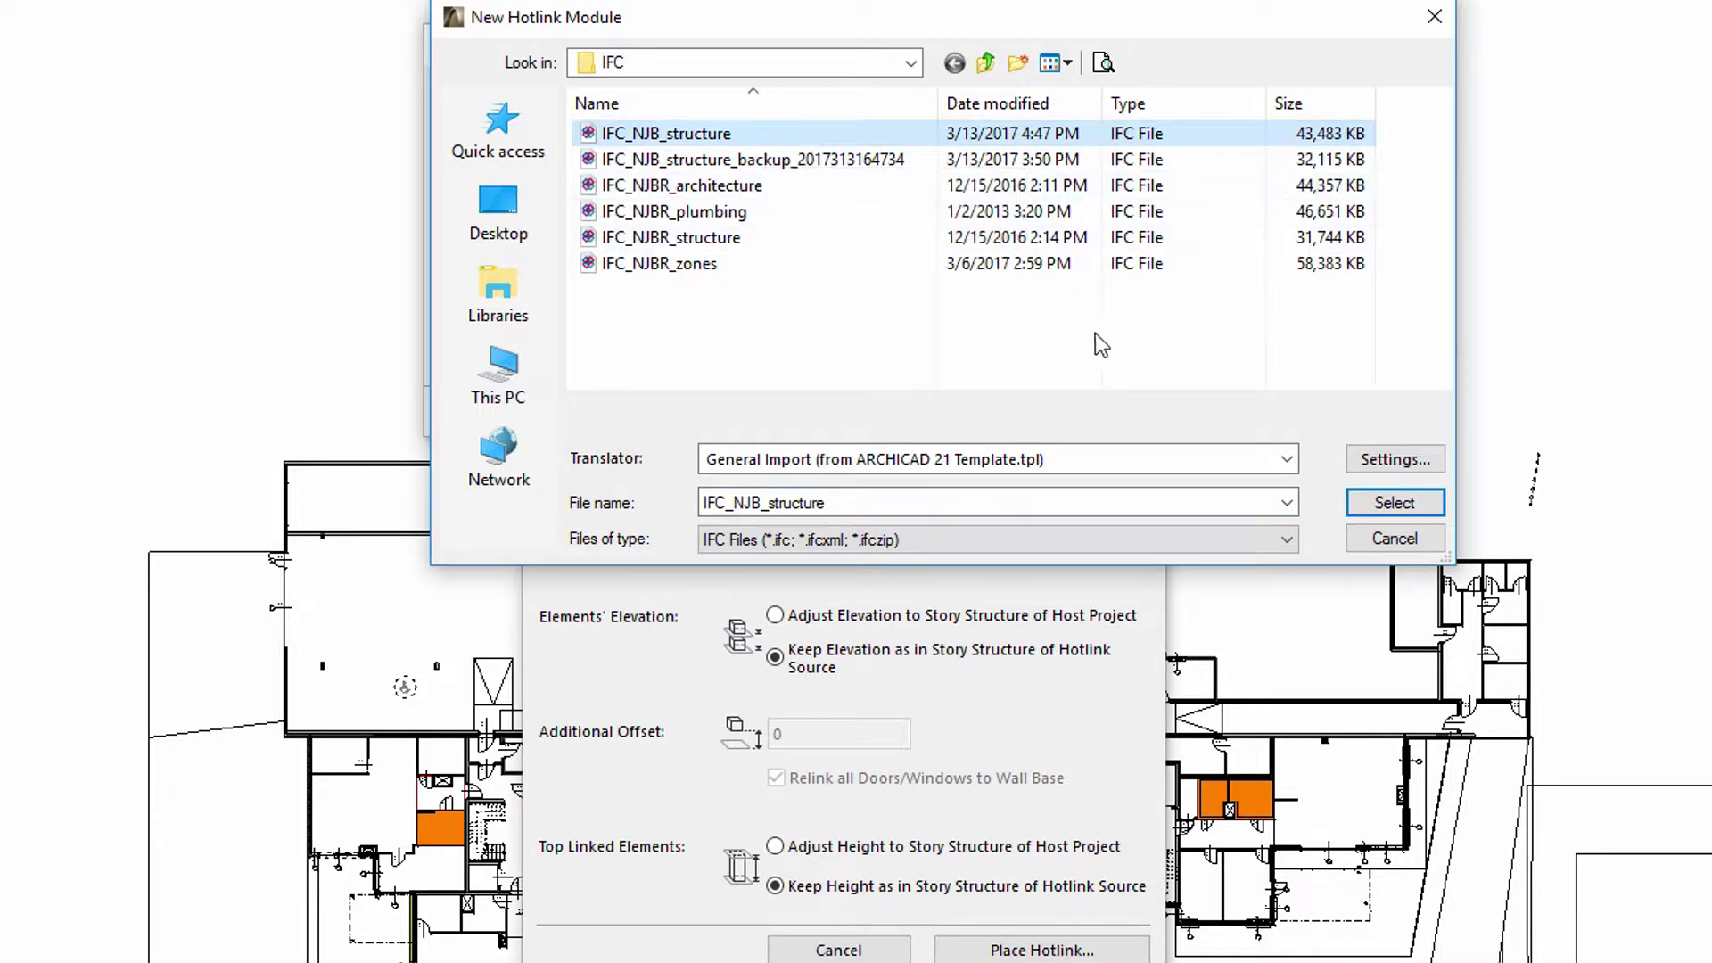
# - Examine the supported hotlink file types, the available import translators, and the template and conversion settings of the General Import translator
pyautogui.click(1288, 540)
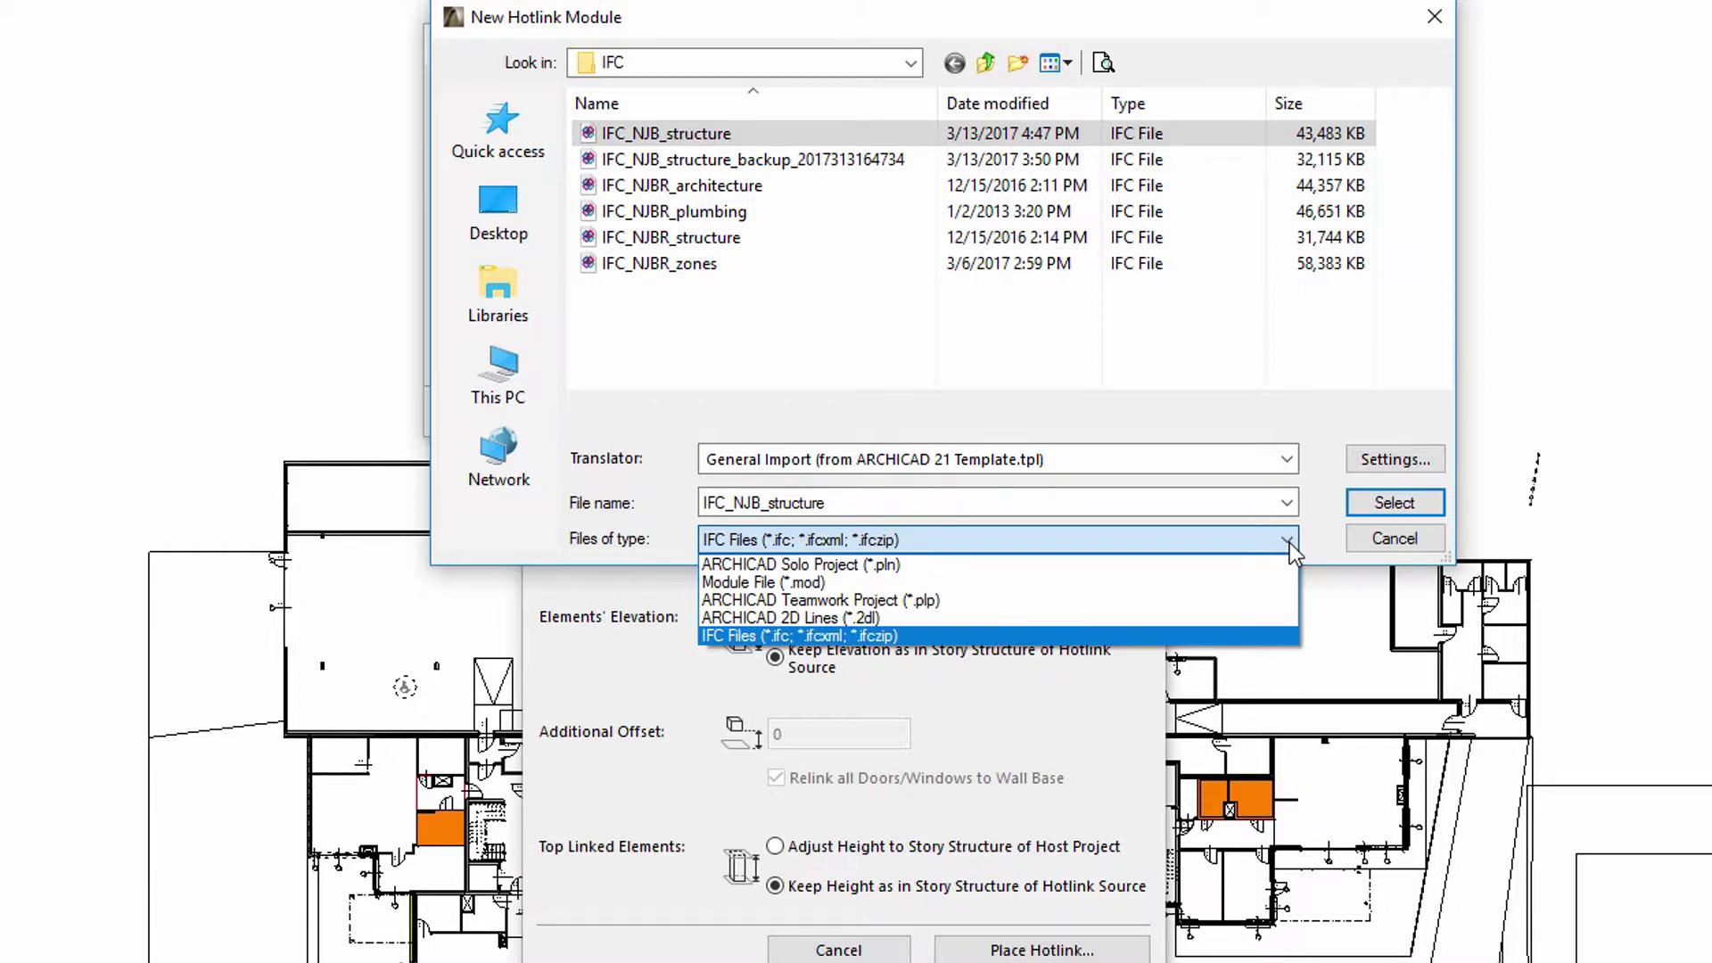
pyautogui.click(1289, 543)
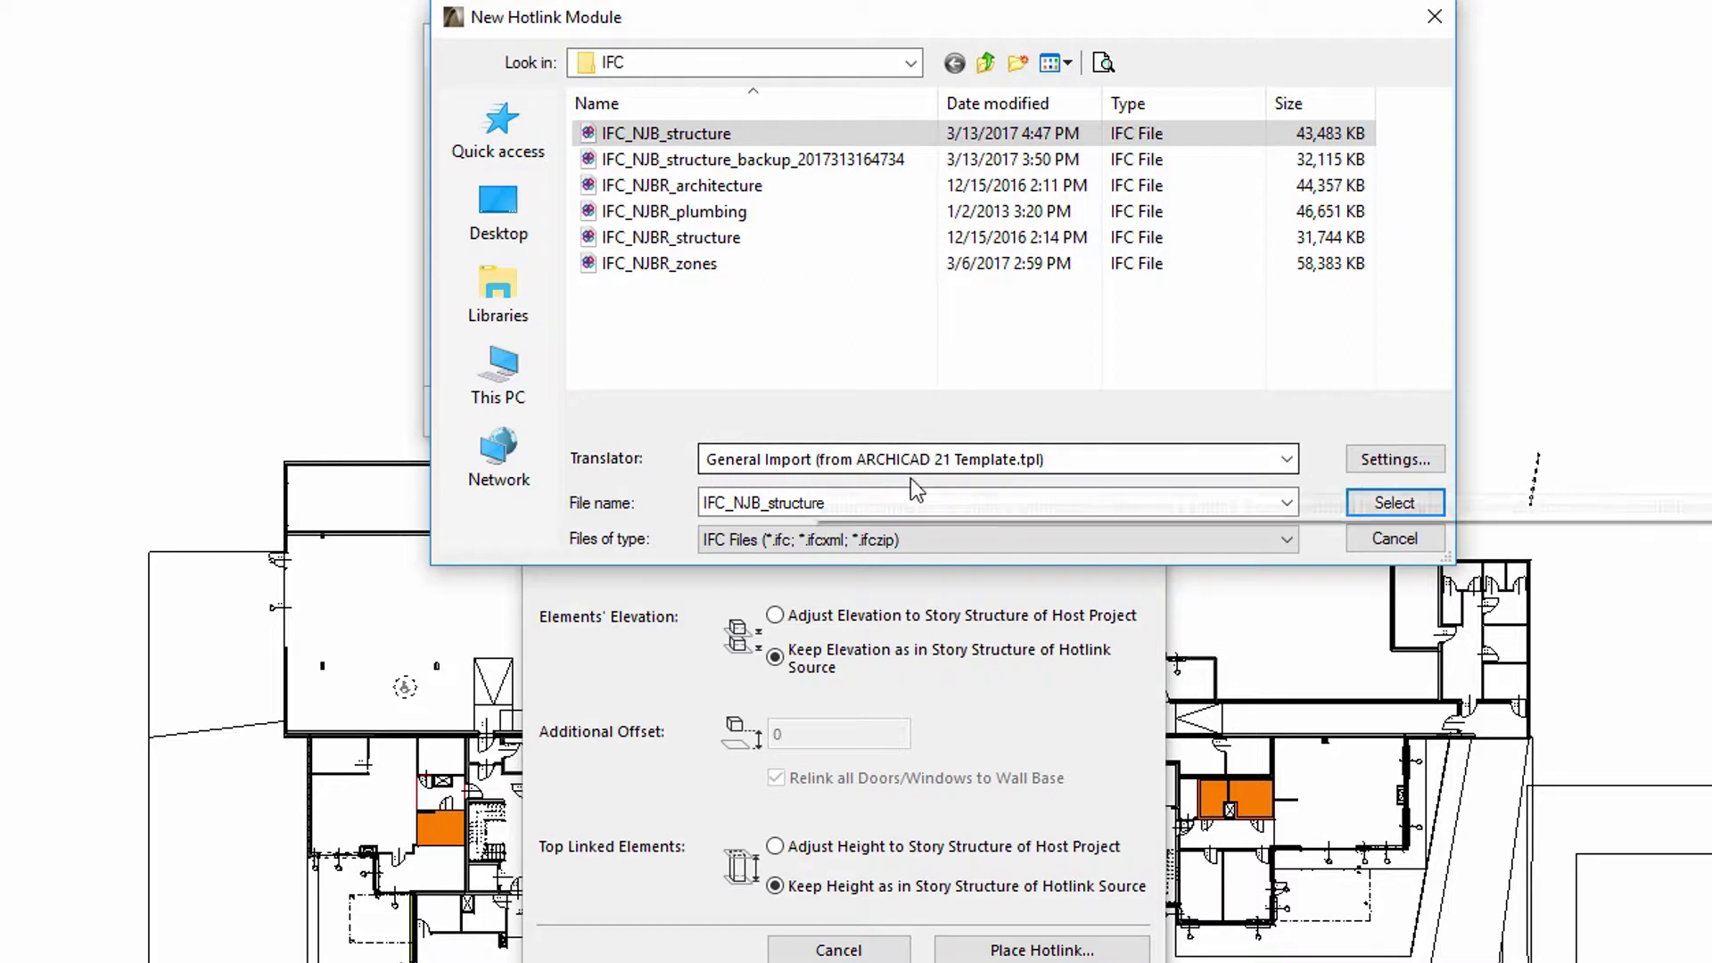
pyautogui.click(1287, 461)
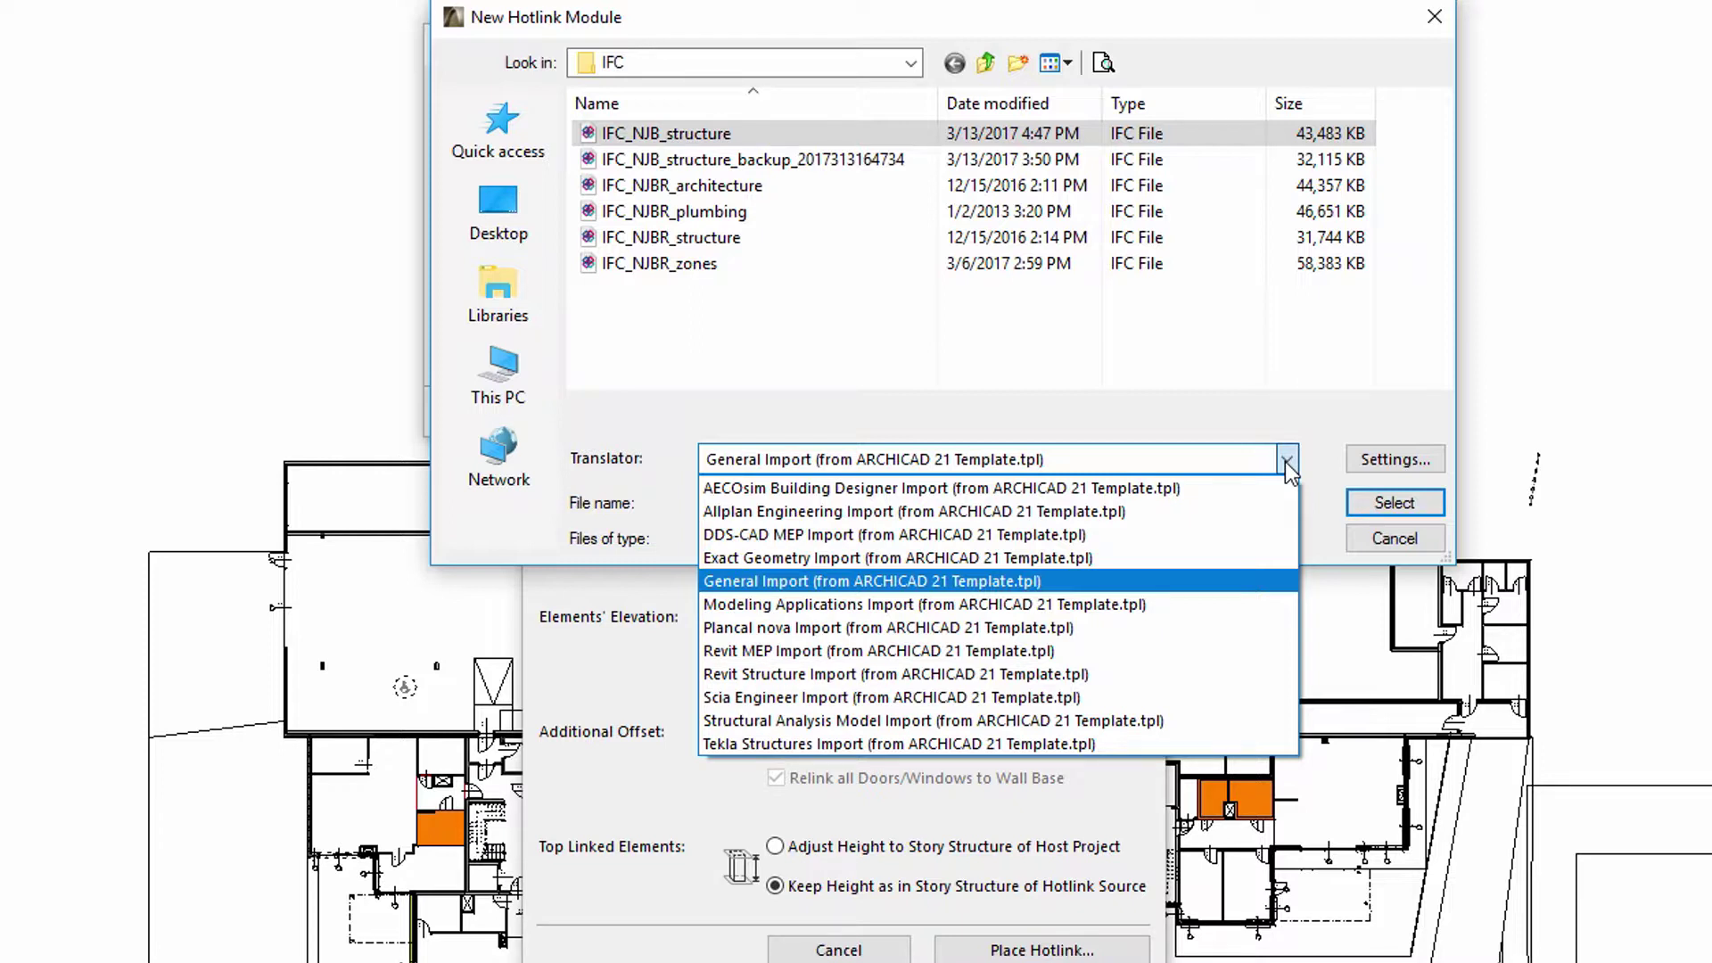
pyautogui.click(1286, 462)
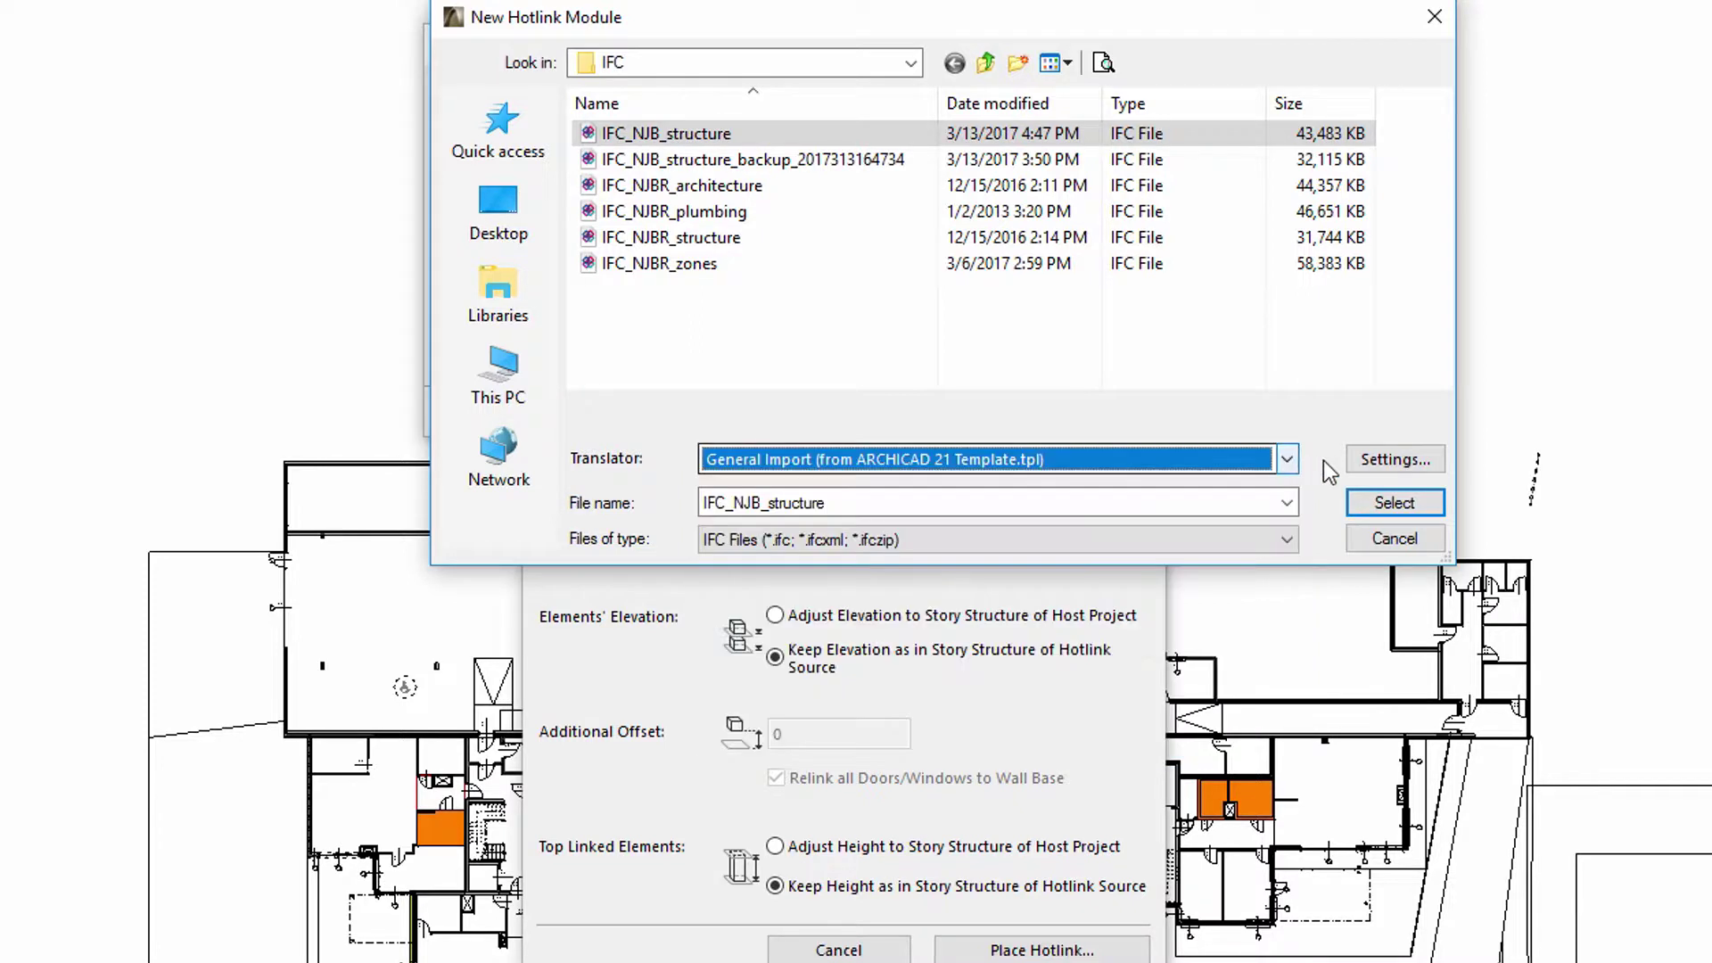
pyautogui.click(1422, 462)
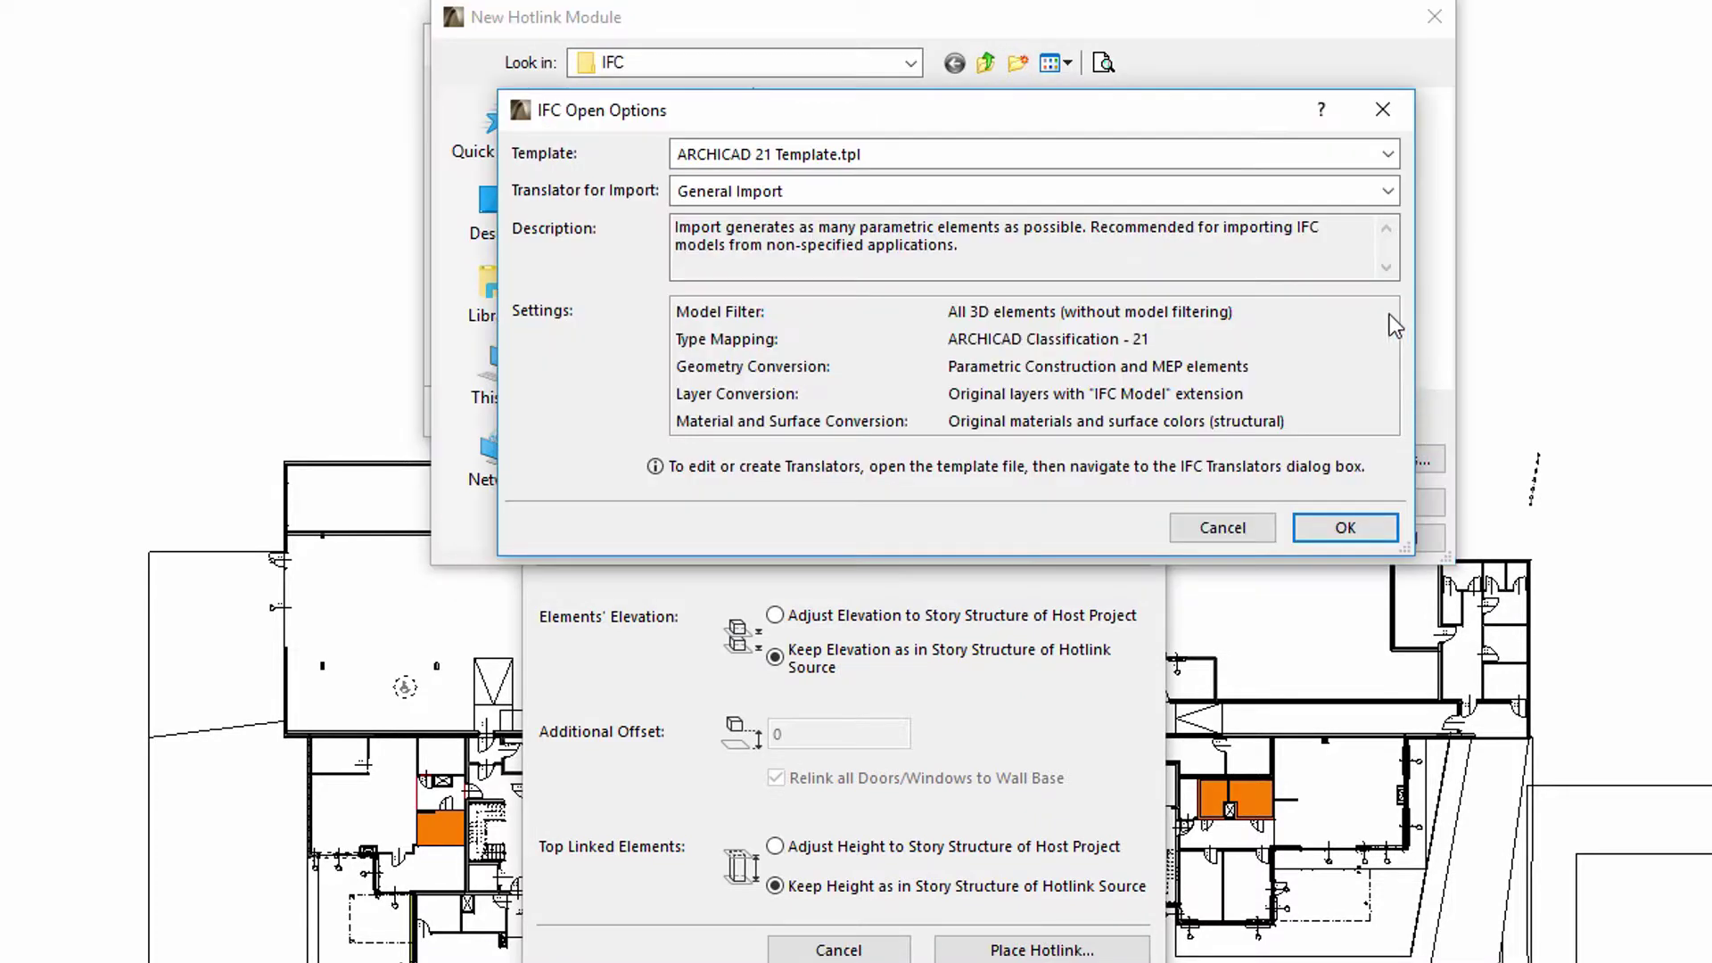
pyautogui.click(1387, 155)
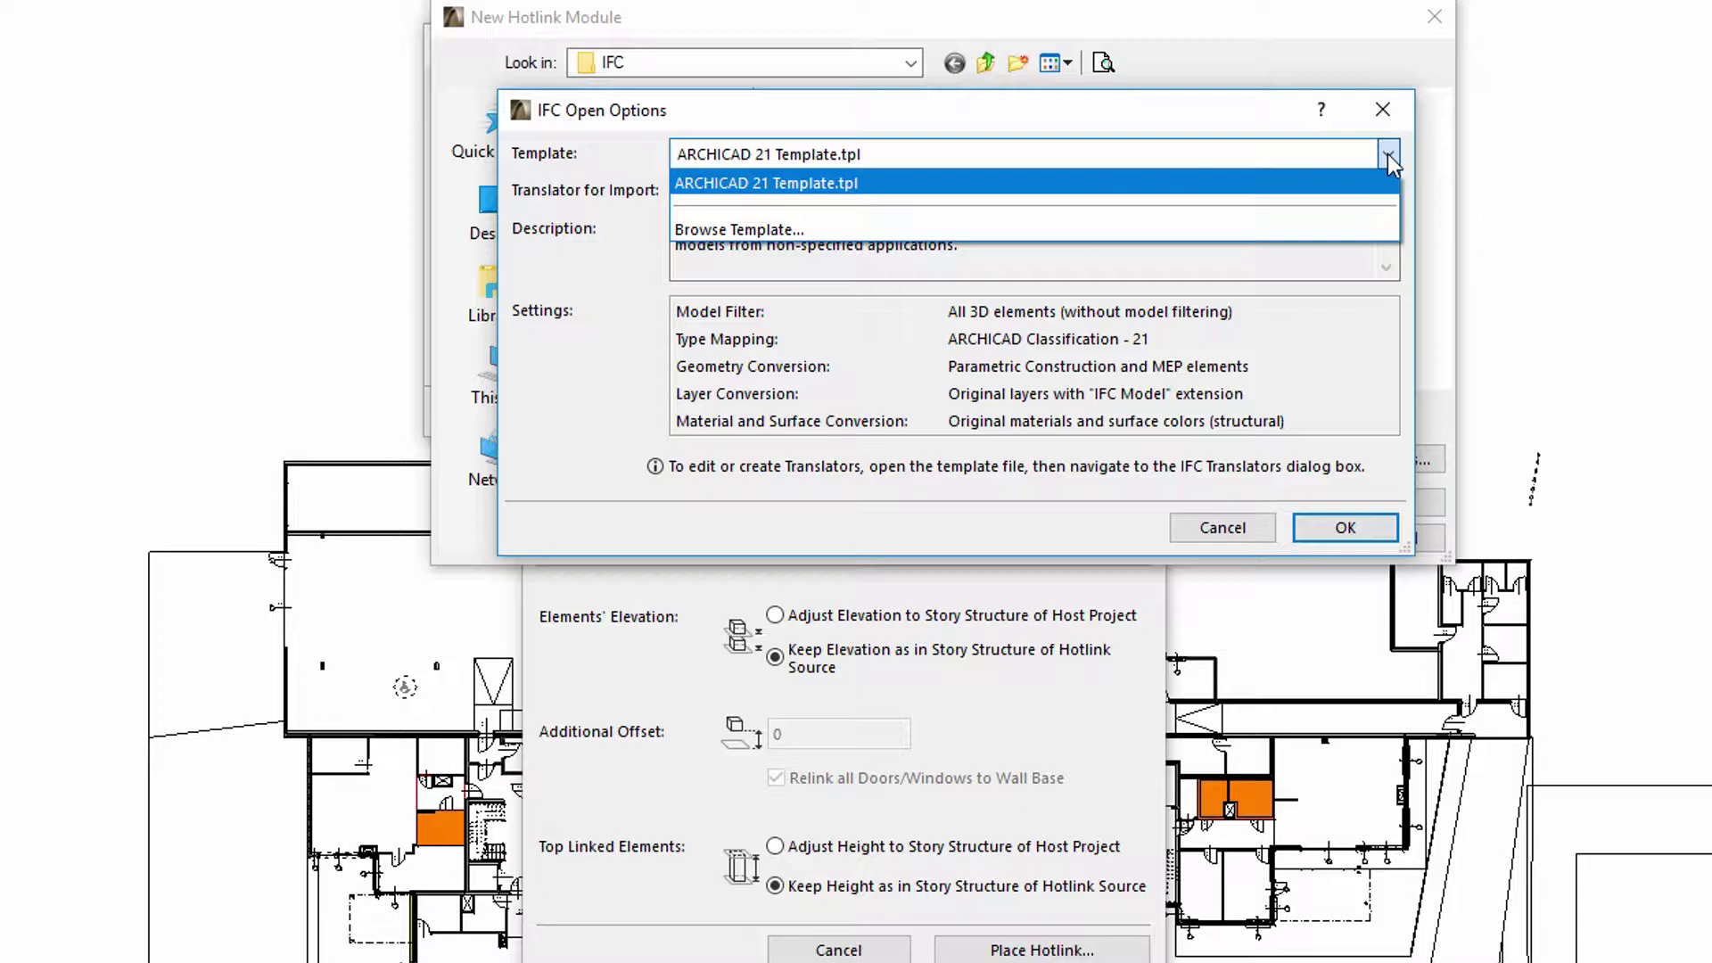
pyautogui.click(1388, 153)
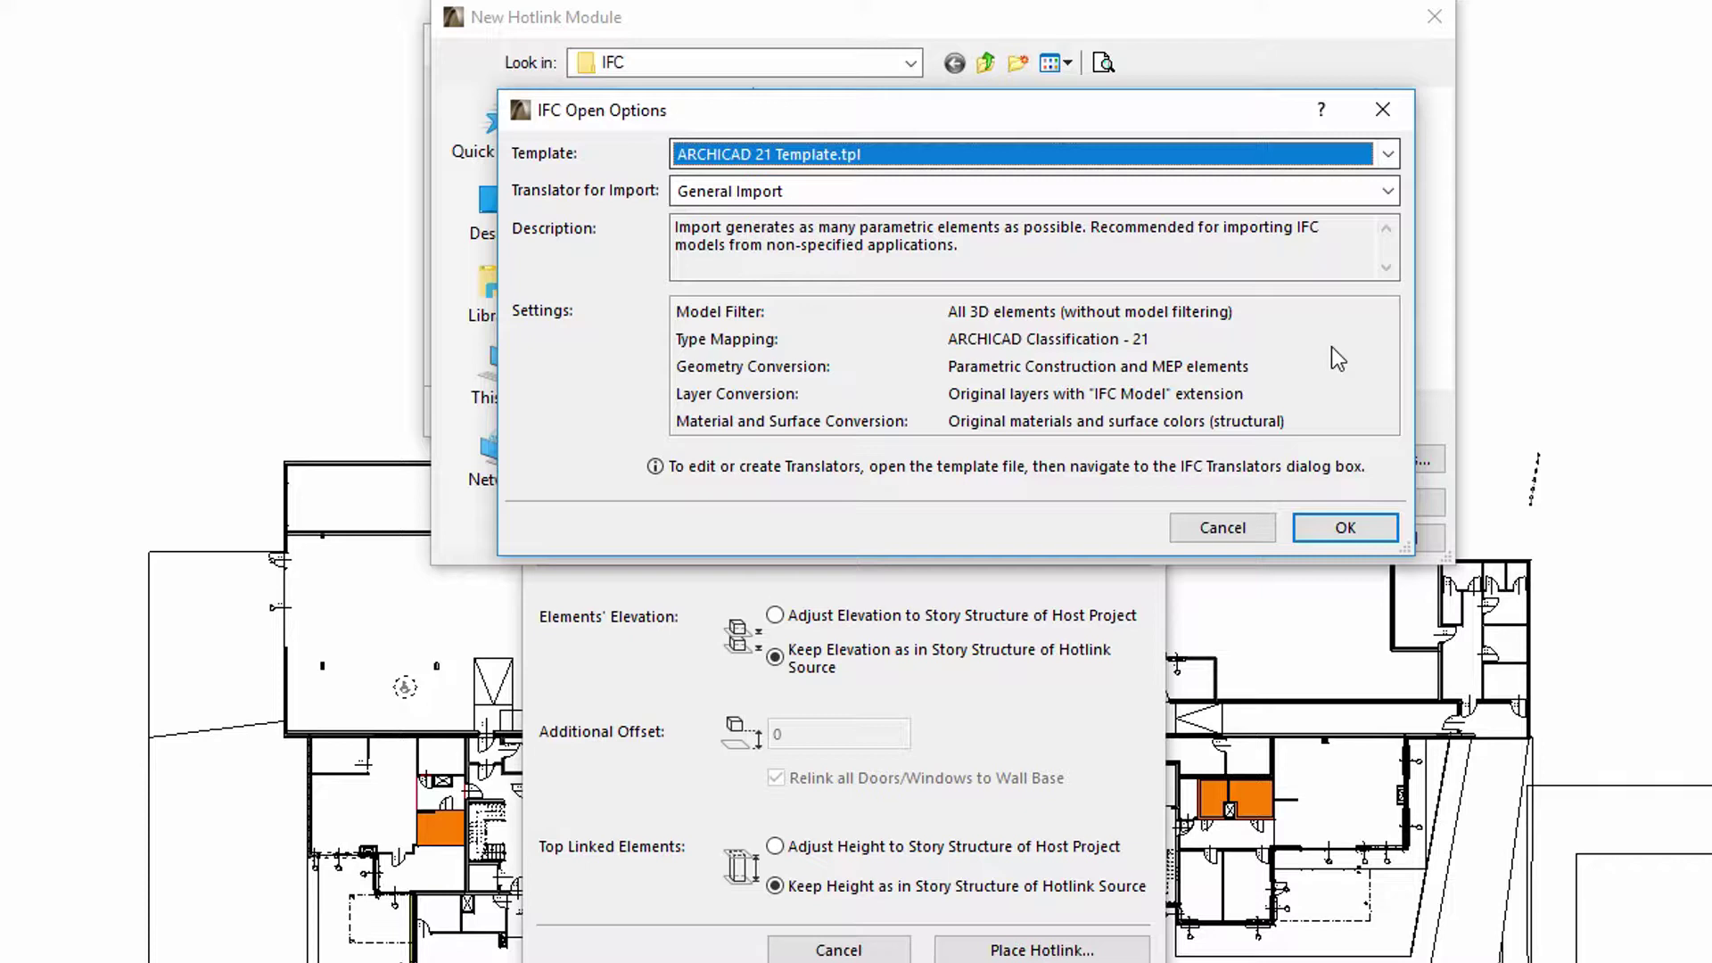
pyautogui.click(1333, 533)
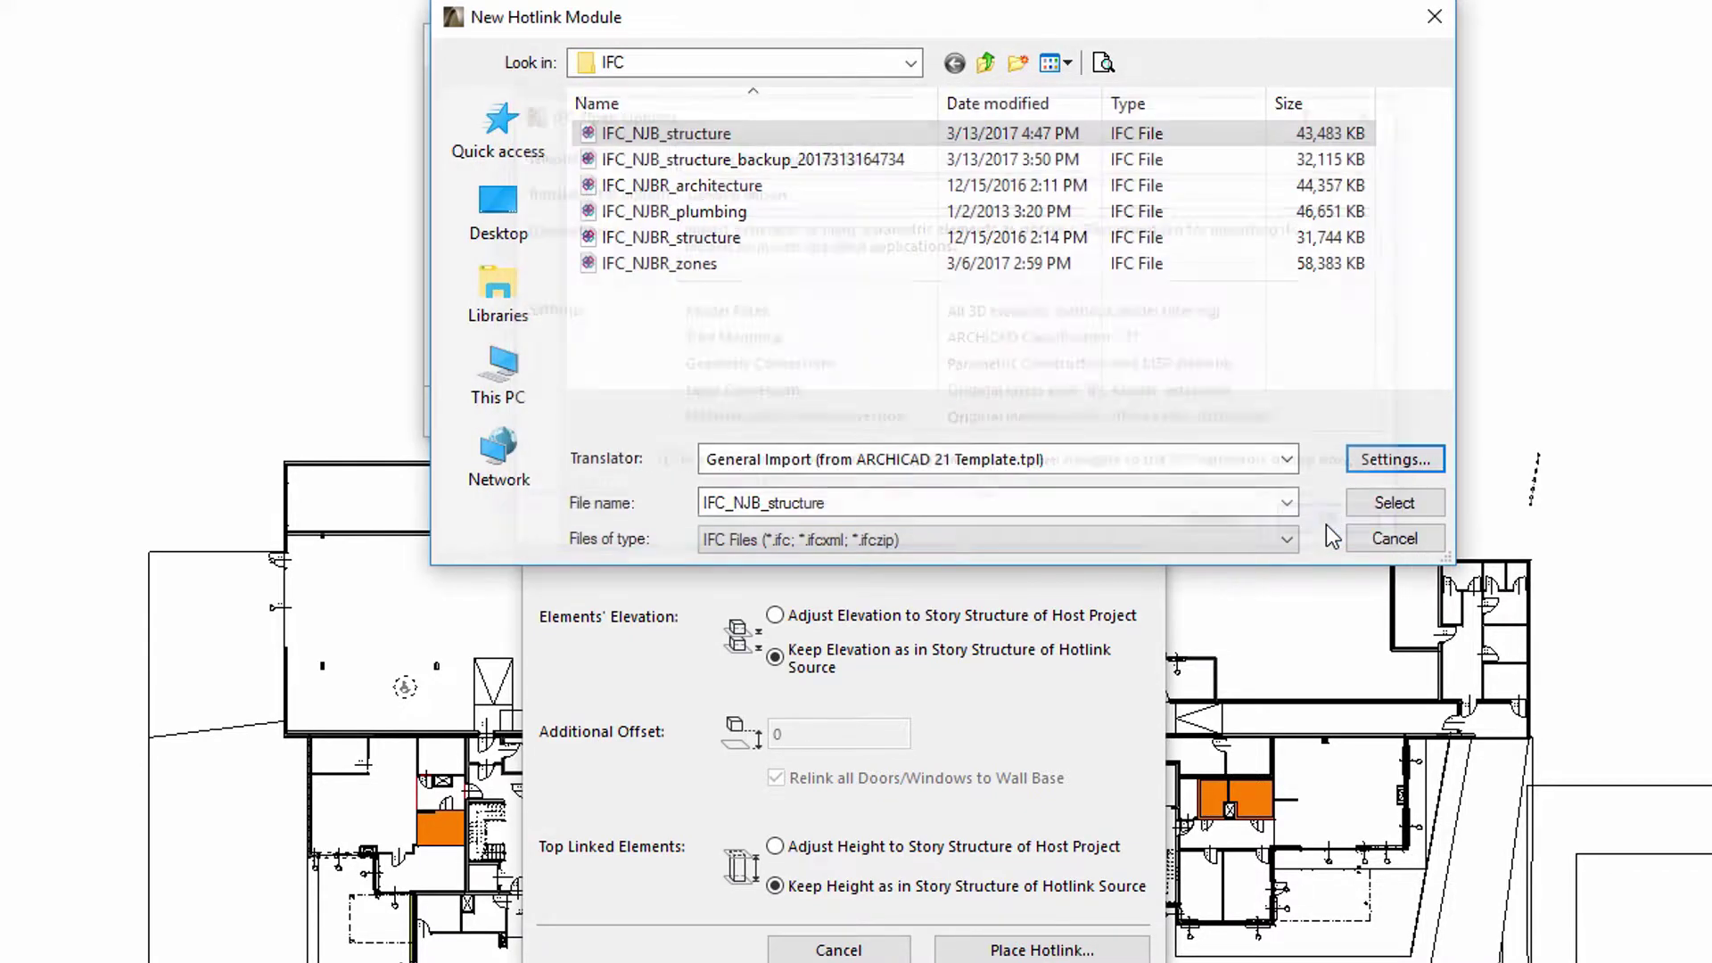
# - Add IFC_NJB_structure.ifc to the project's hotlink modules with the General Import translator and select it for placement
pyautogui.click(1421, 513)
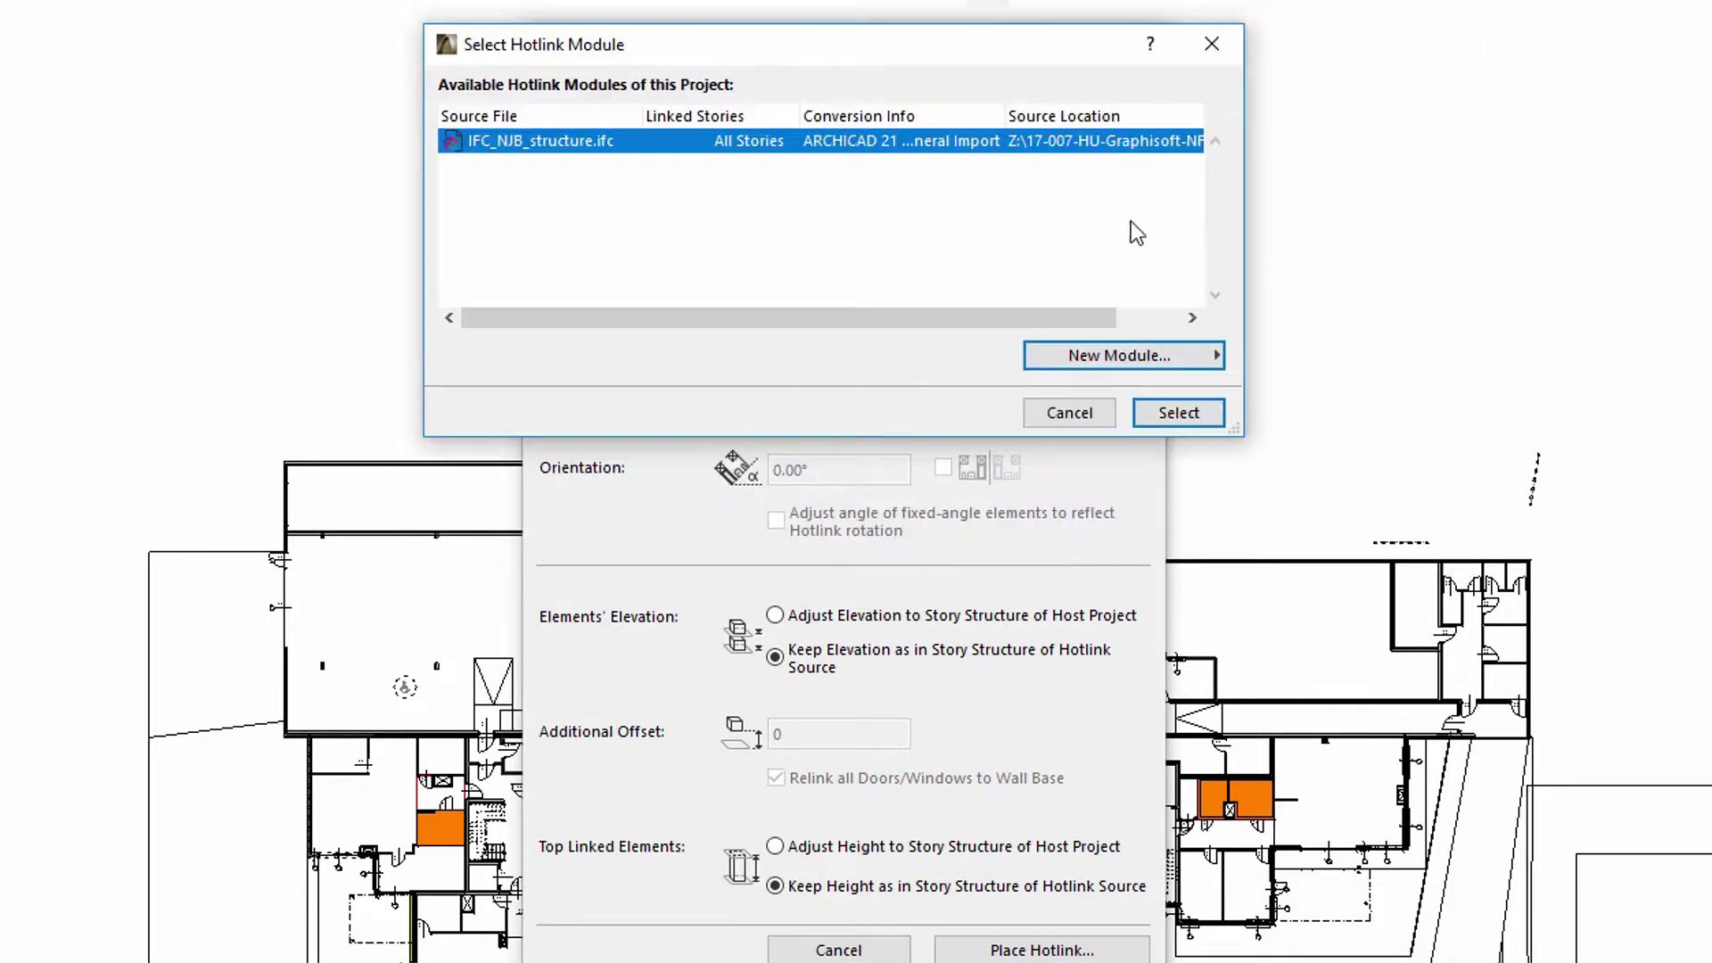
pyautogui.click(1200, 419)
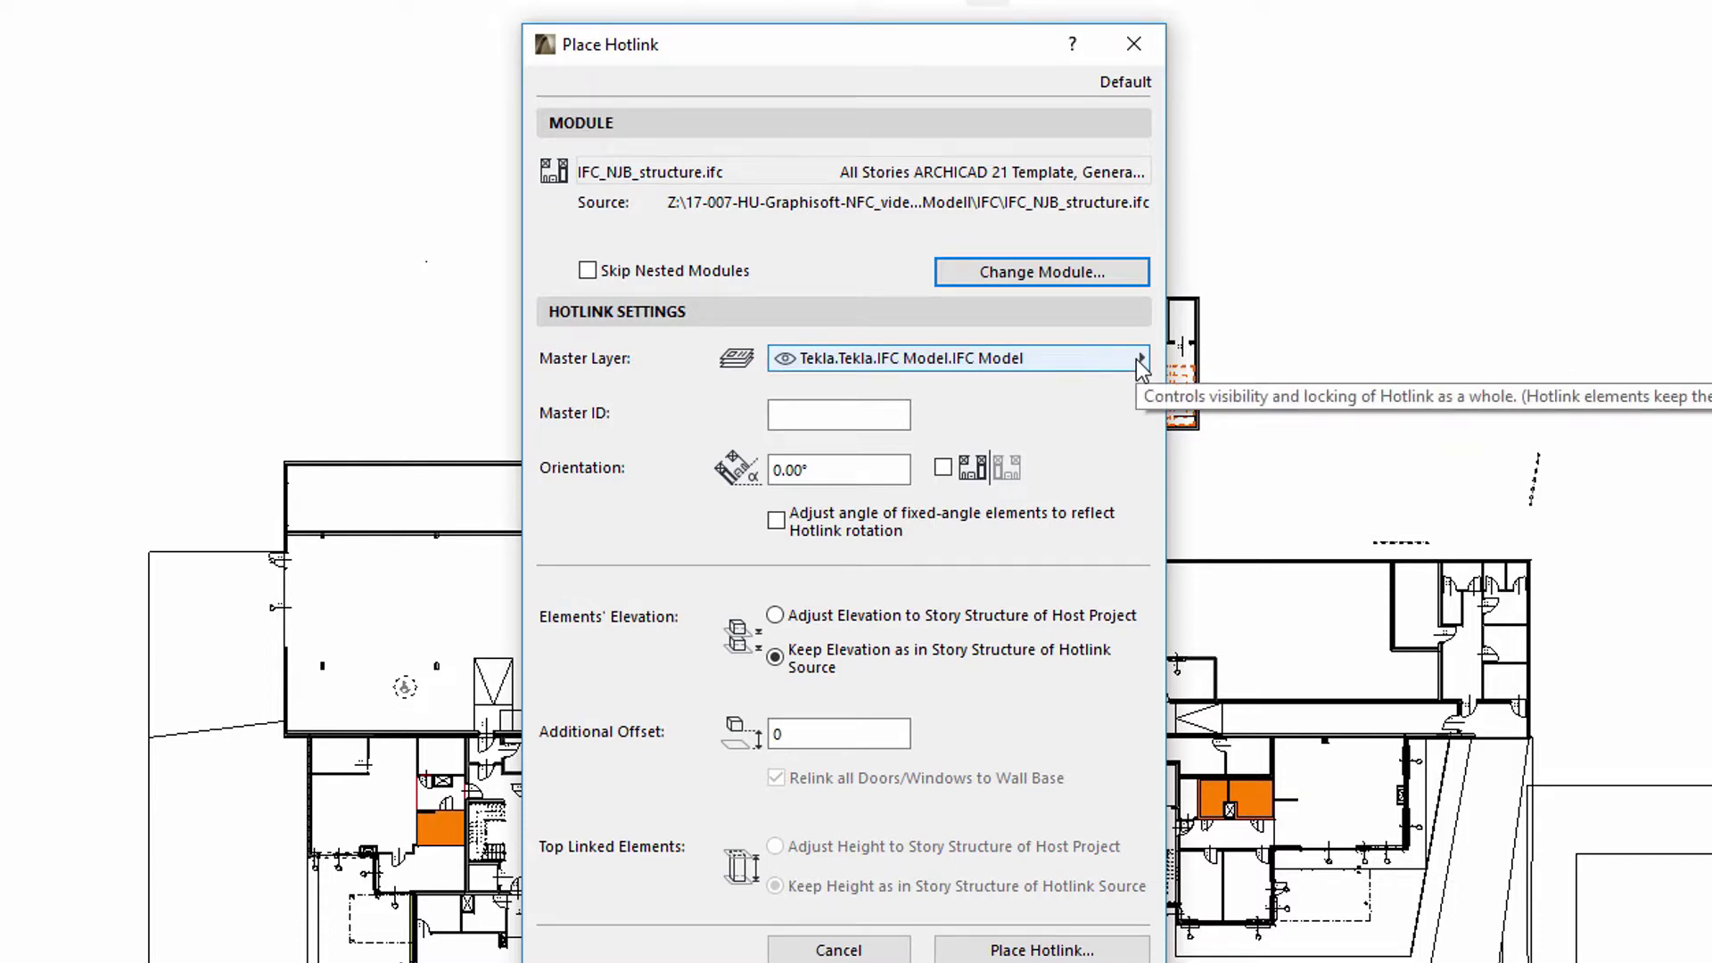
pyautogui.press('Tab')
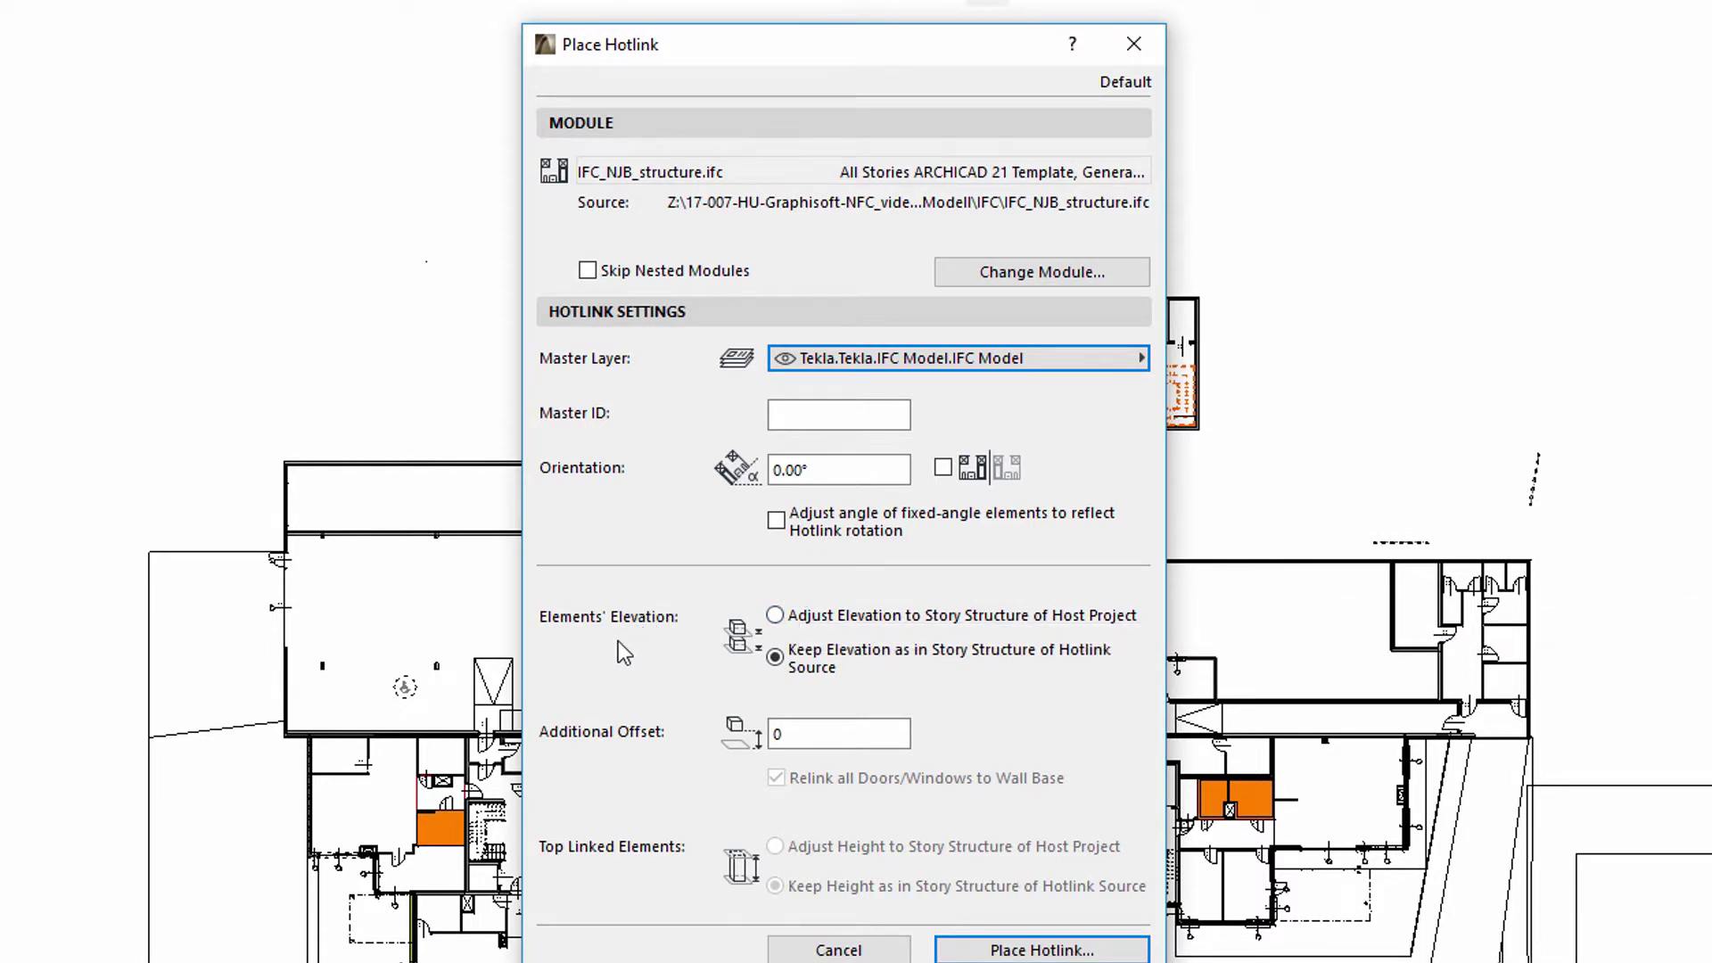
# - Try adjusting the elements' elevation and the top-linked elements' height to the story structure of the host project
pyautogui.click(775, 618)
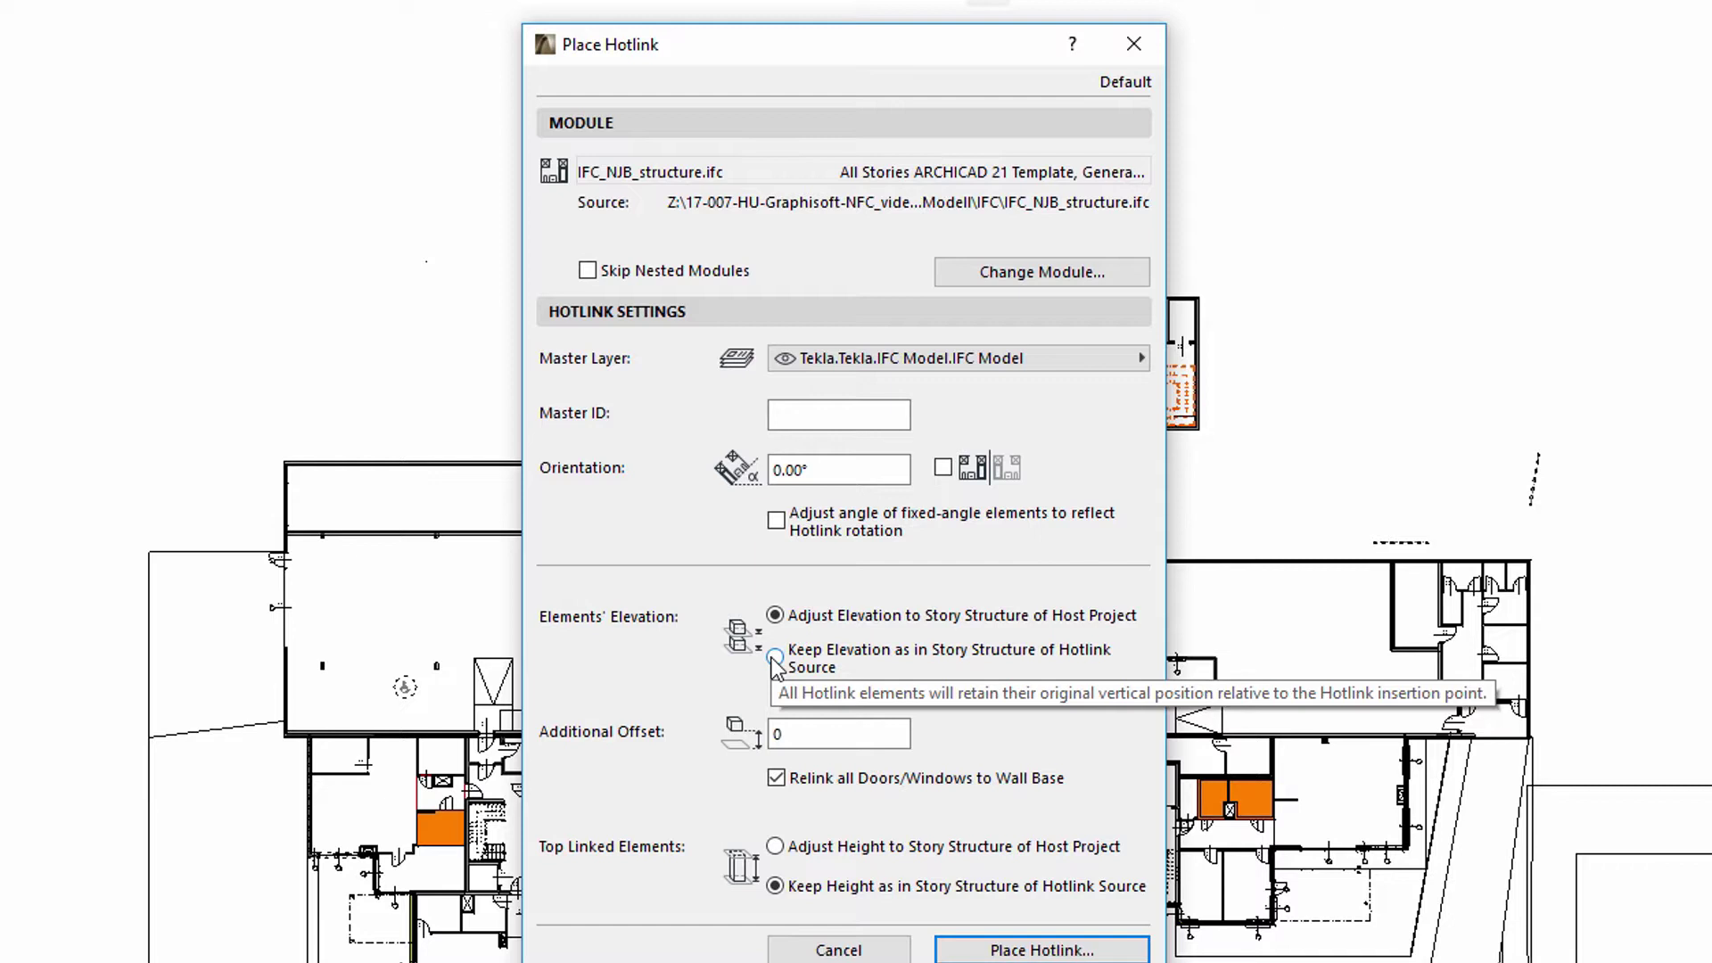
pyautogui.click(774, 660)
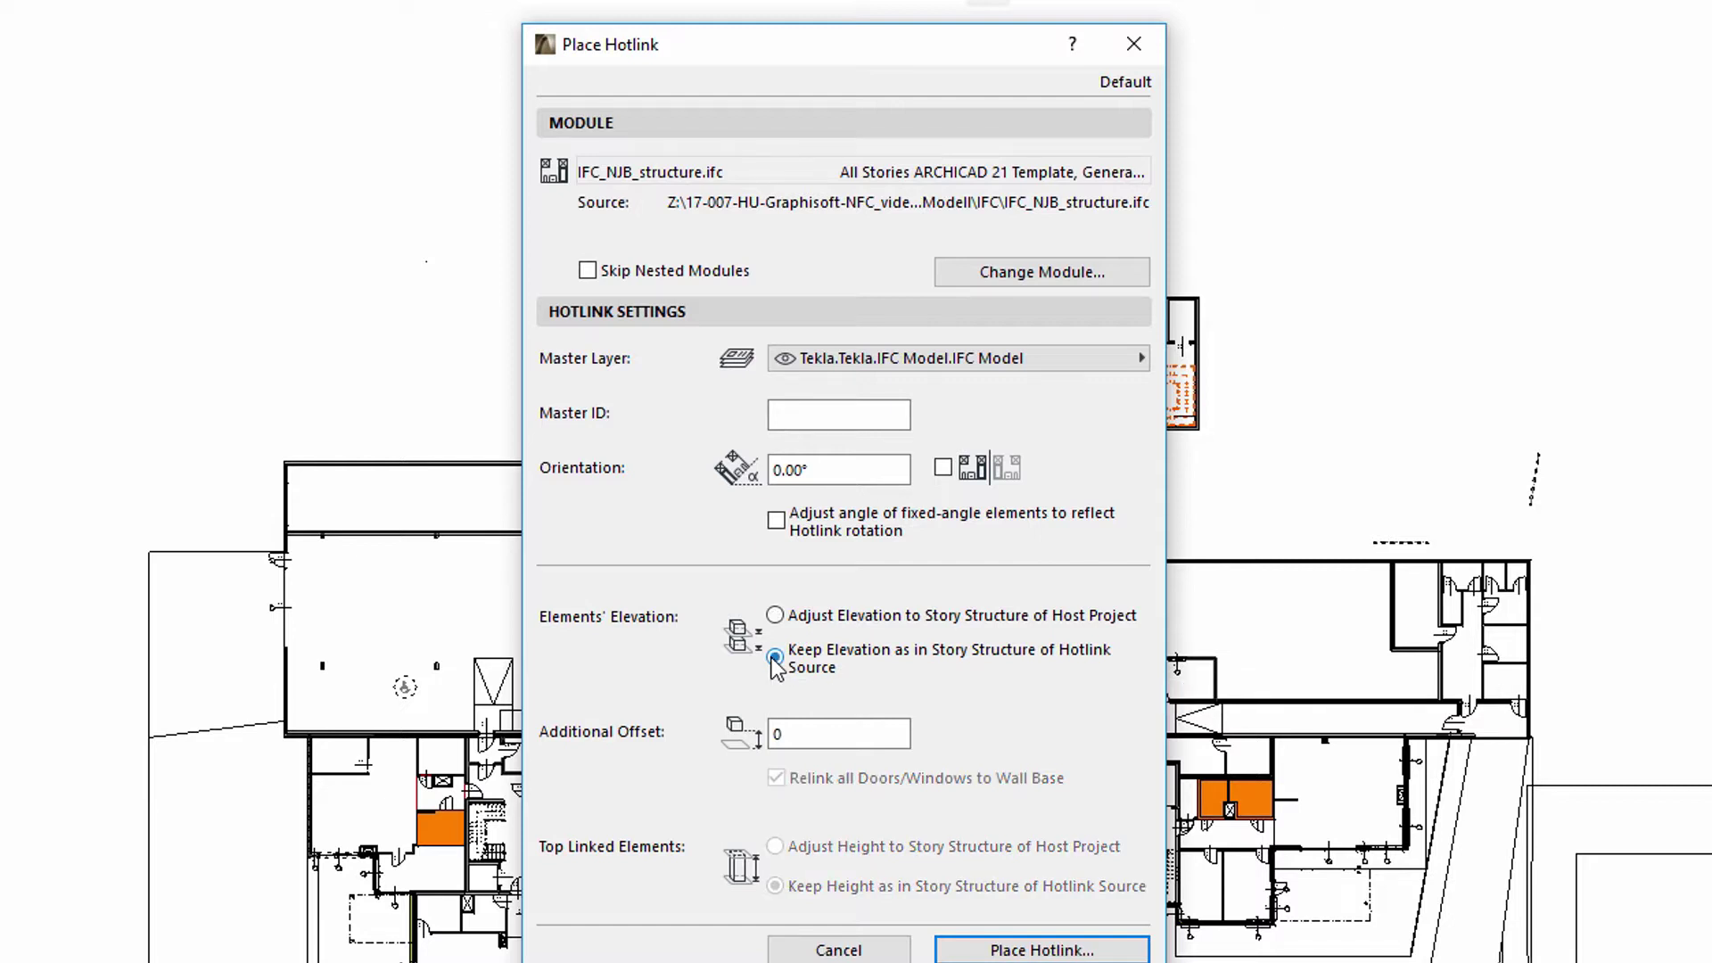
pyautogui.click(776, 616)
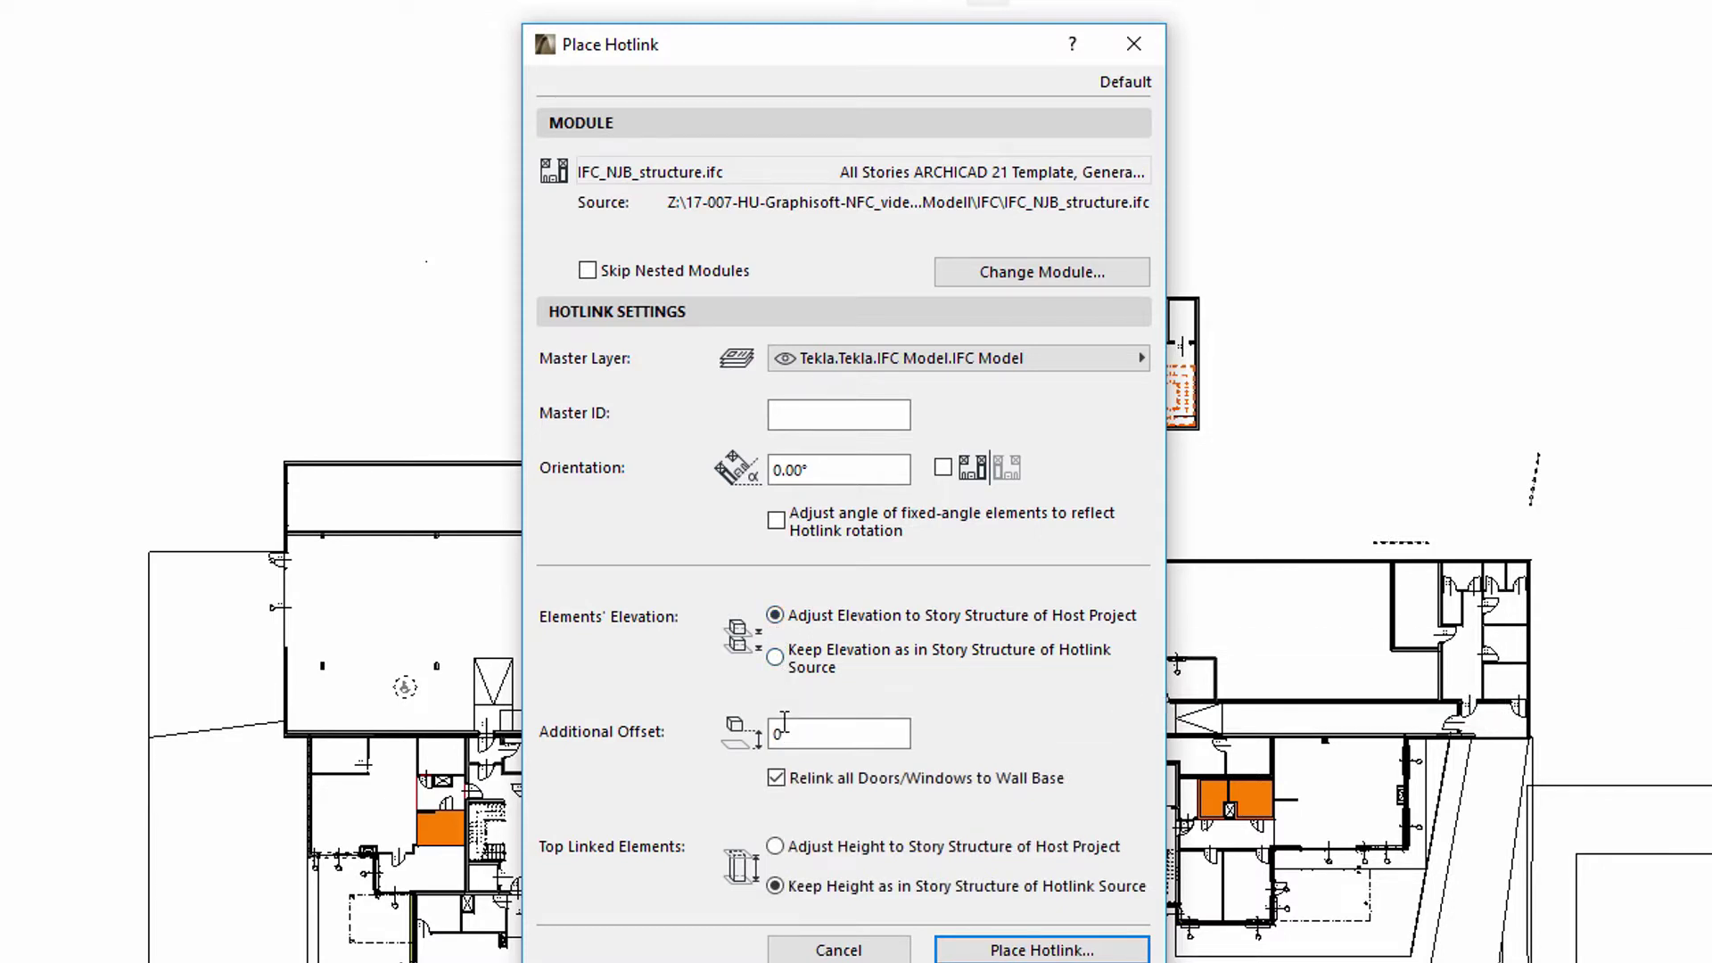
pyautogui.click(776, 847)
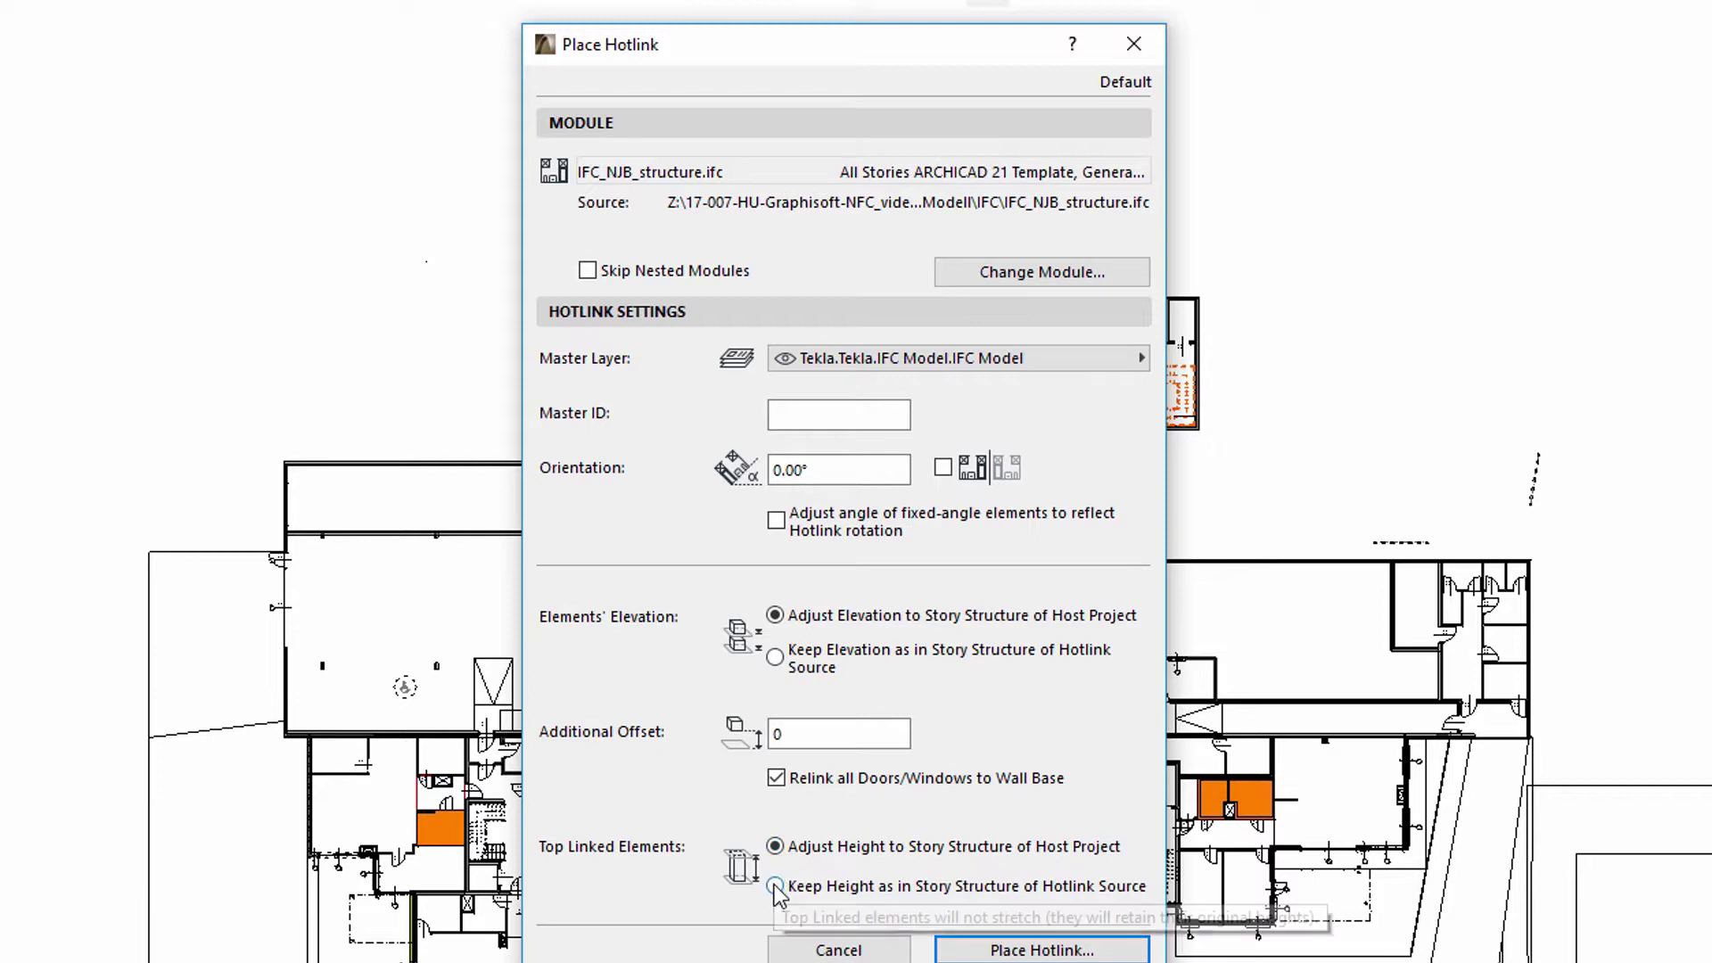
pyautogui.click(775, 887)
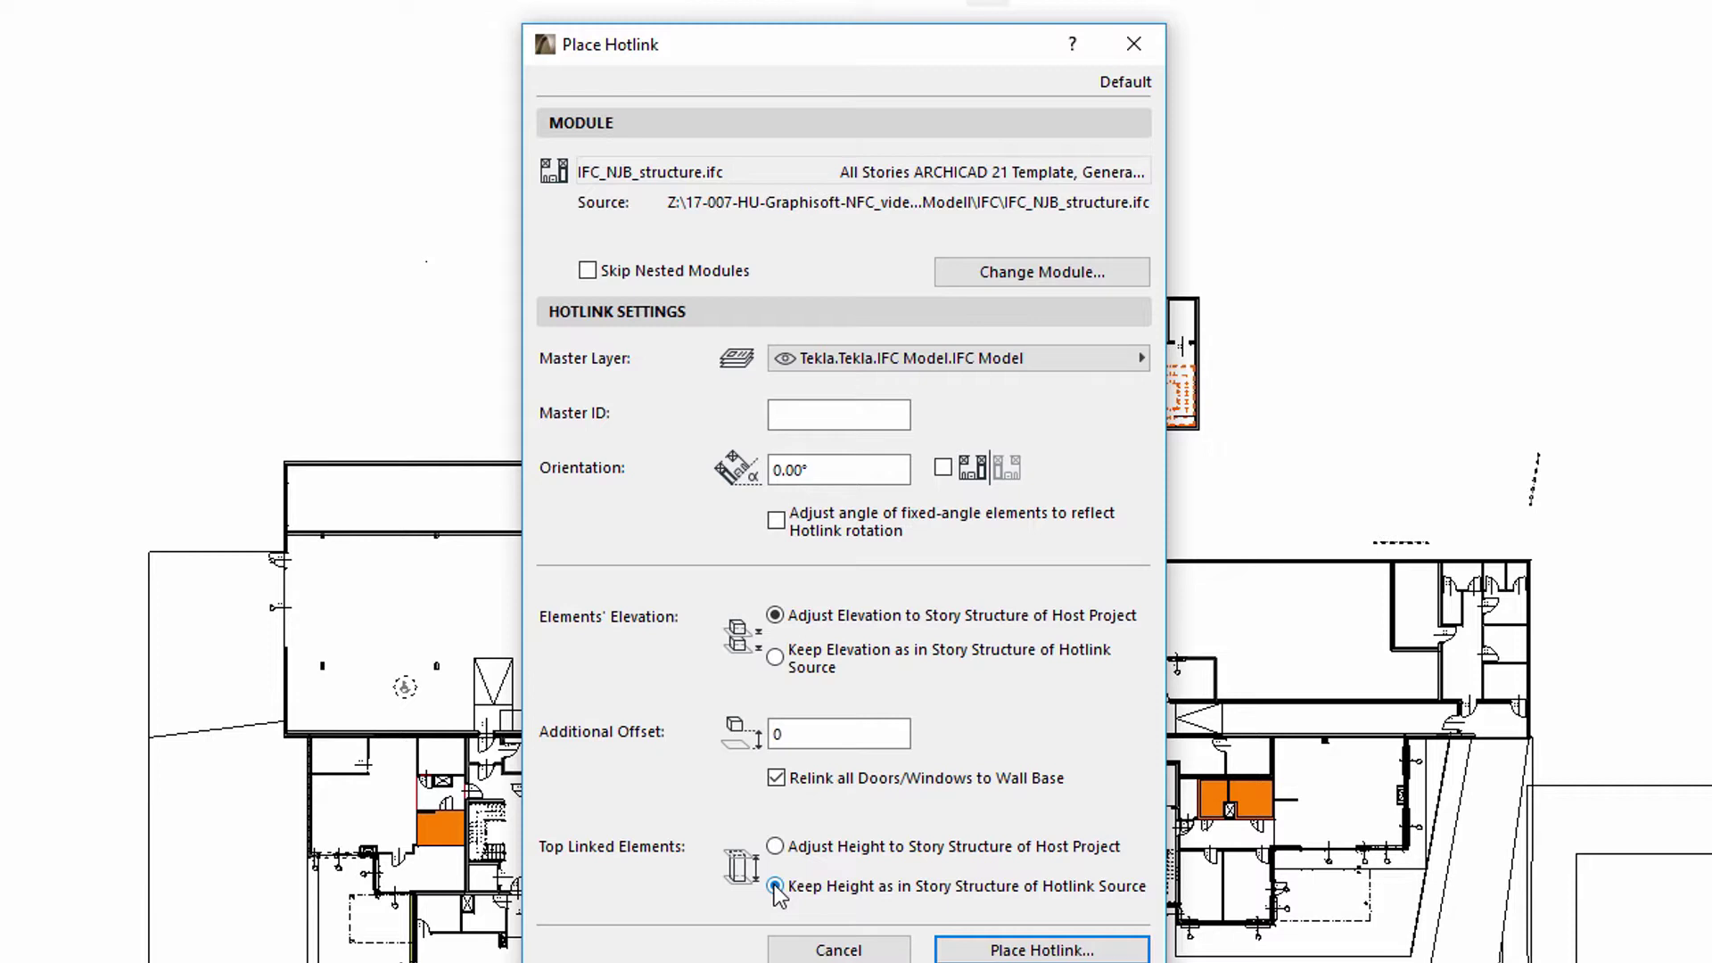
# - Keep elevation as in the hotlink source's story structure and place the hotlink, saving generated library parts to the Embedded Library
pyautogui.click(775, 659)
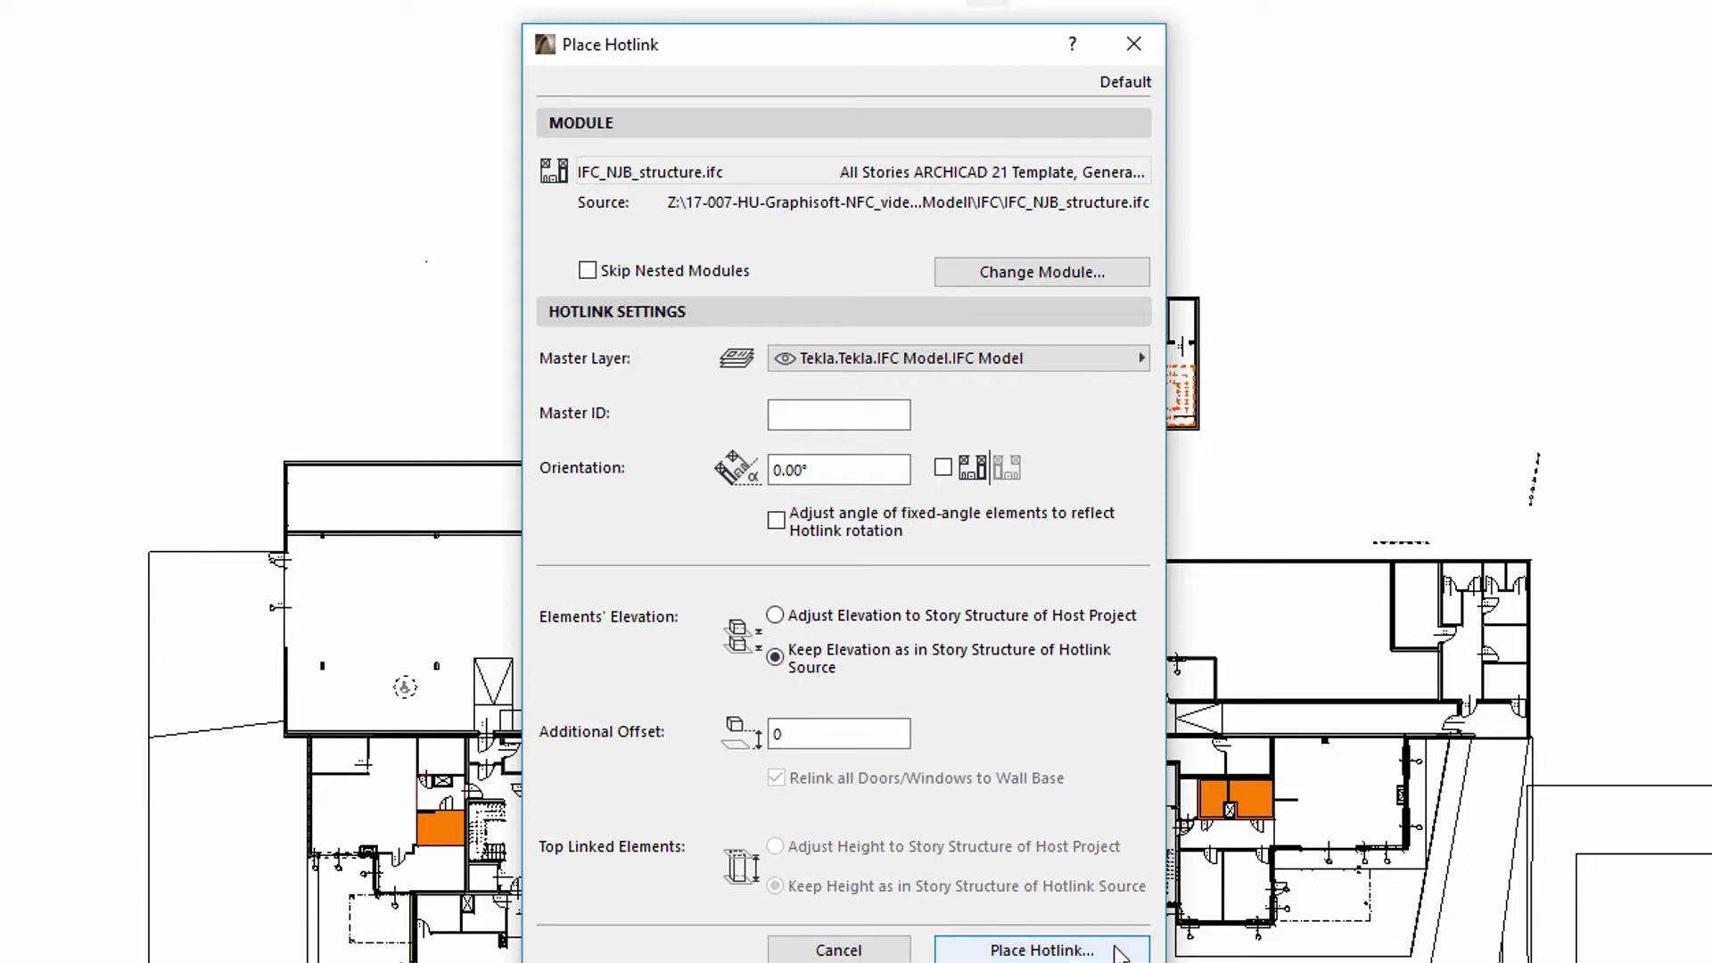
pyautogui.click(1042, 950)
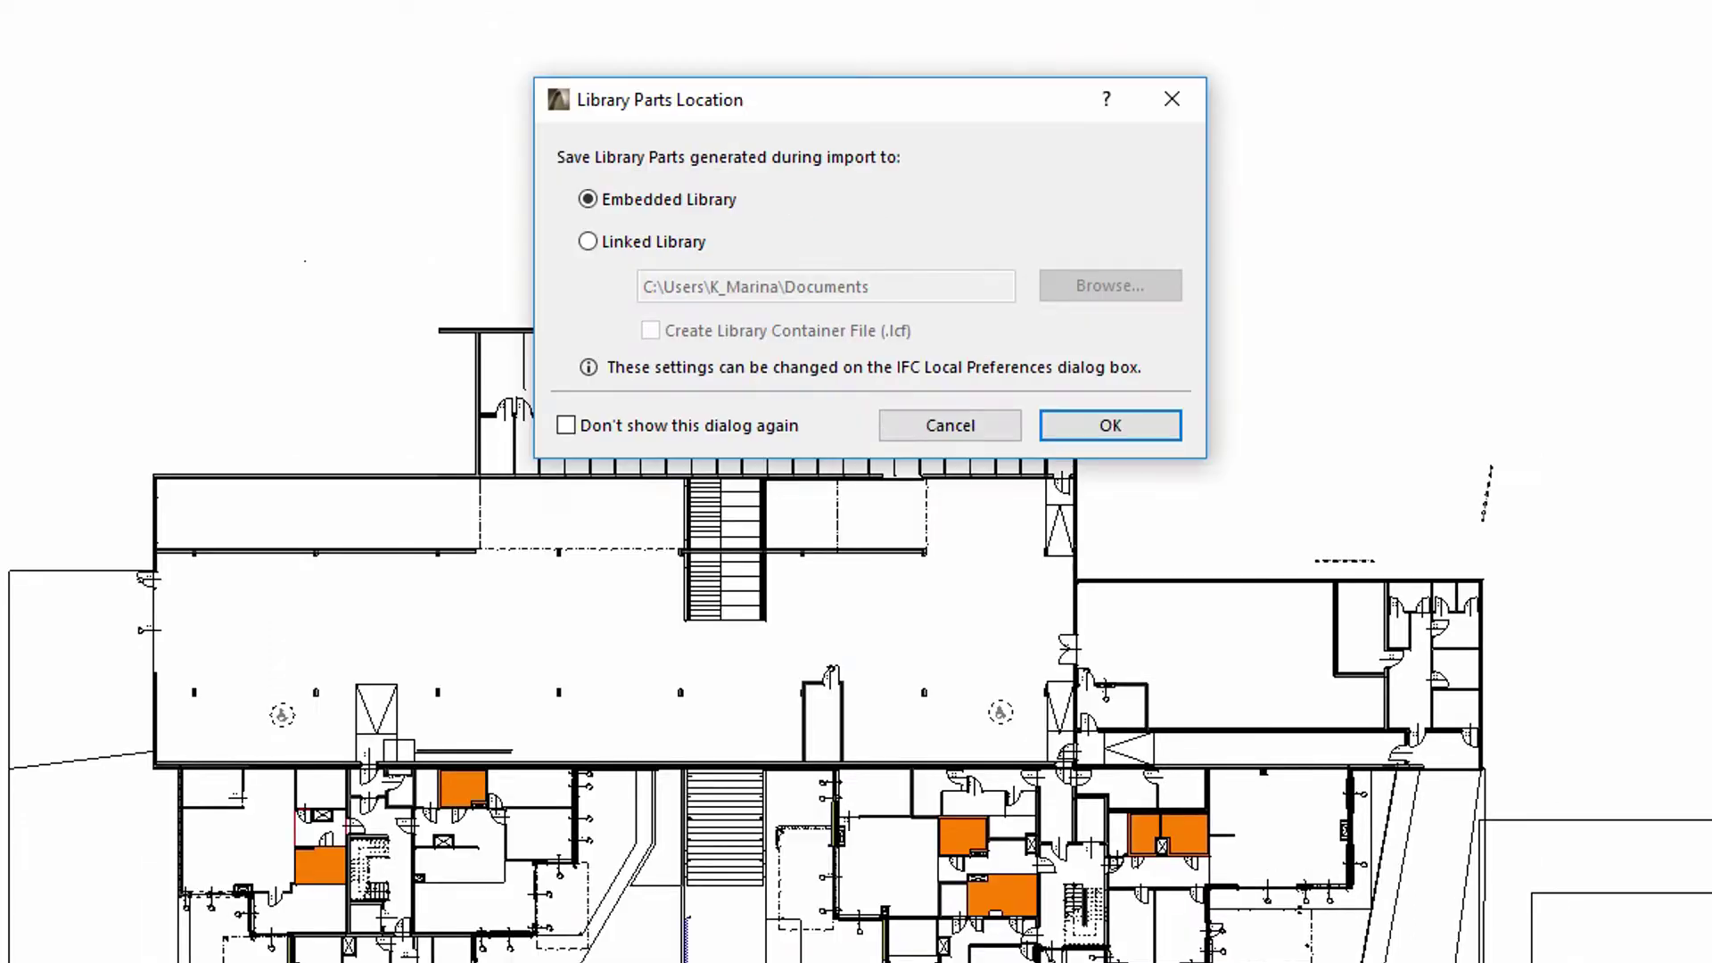
pyautogui.click(1062, 430)
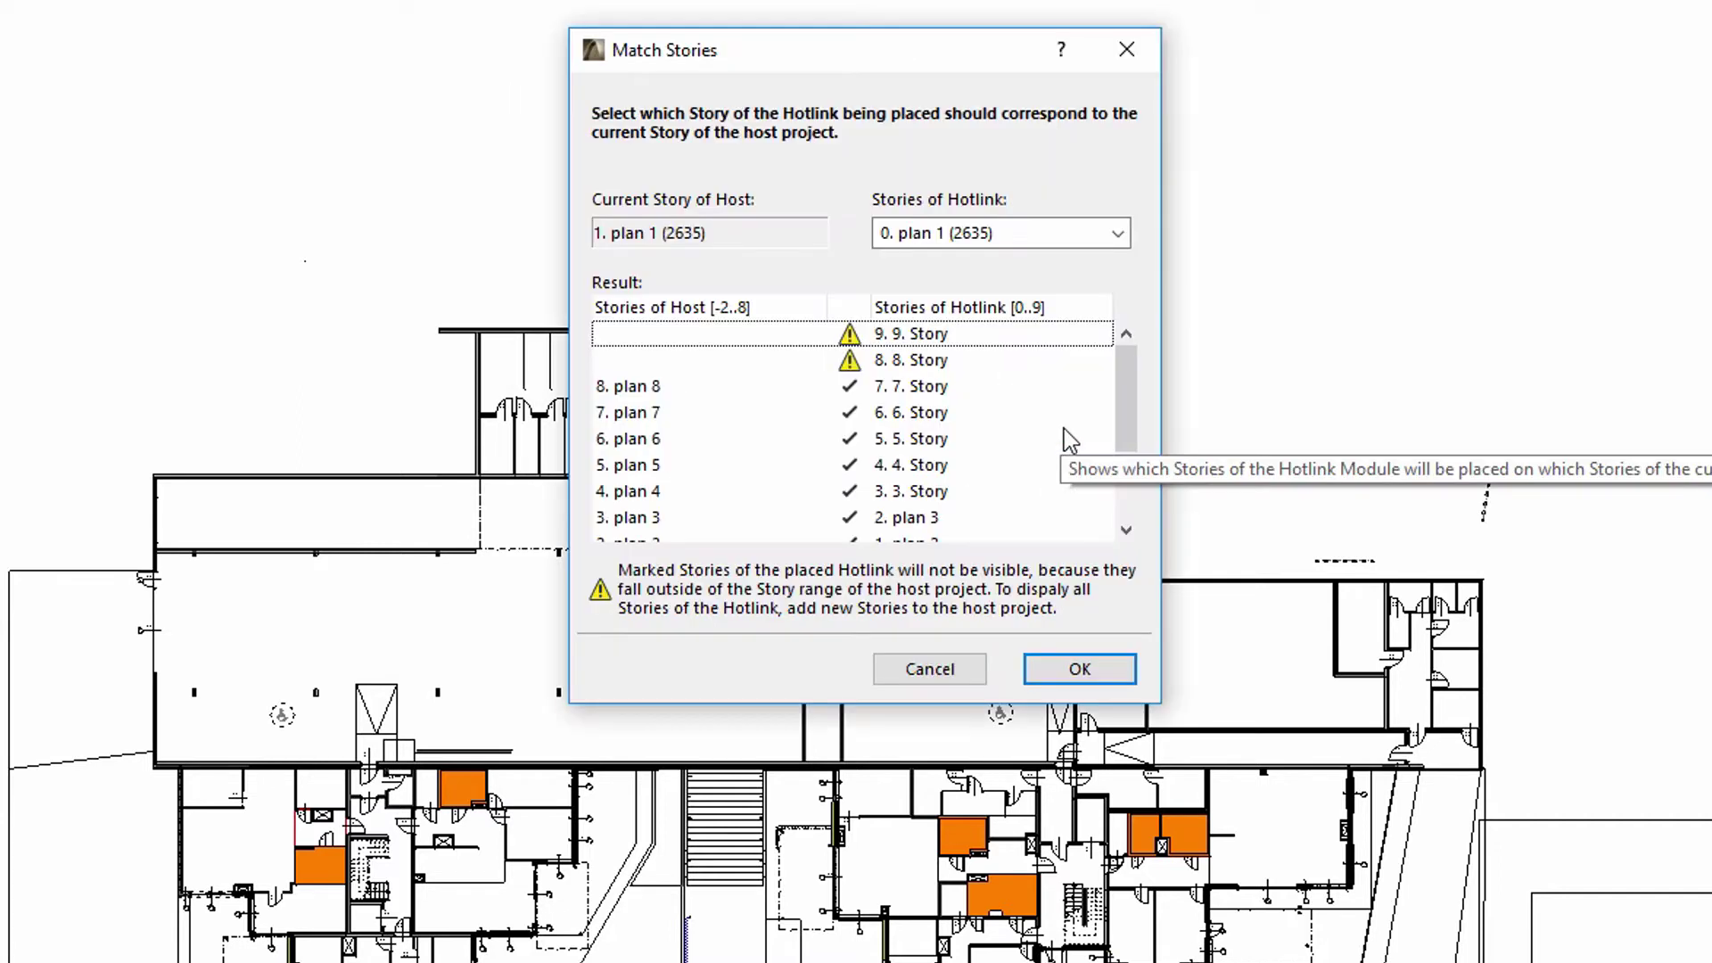
# - Check the story matching and accept hotlink story 0. plan 1 as corresponding to host story 1. plan 1
pyautogui.moveTo(1123, 393); pyautogui.dragTo(1131, 460)
pyautogui.click(936, 442)
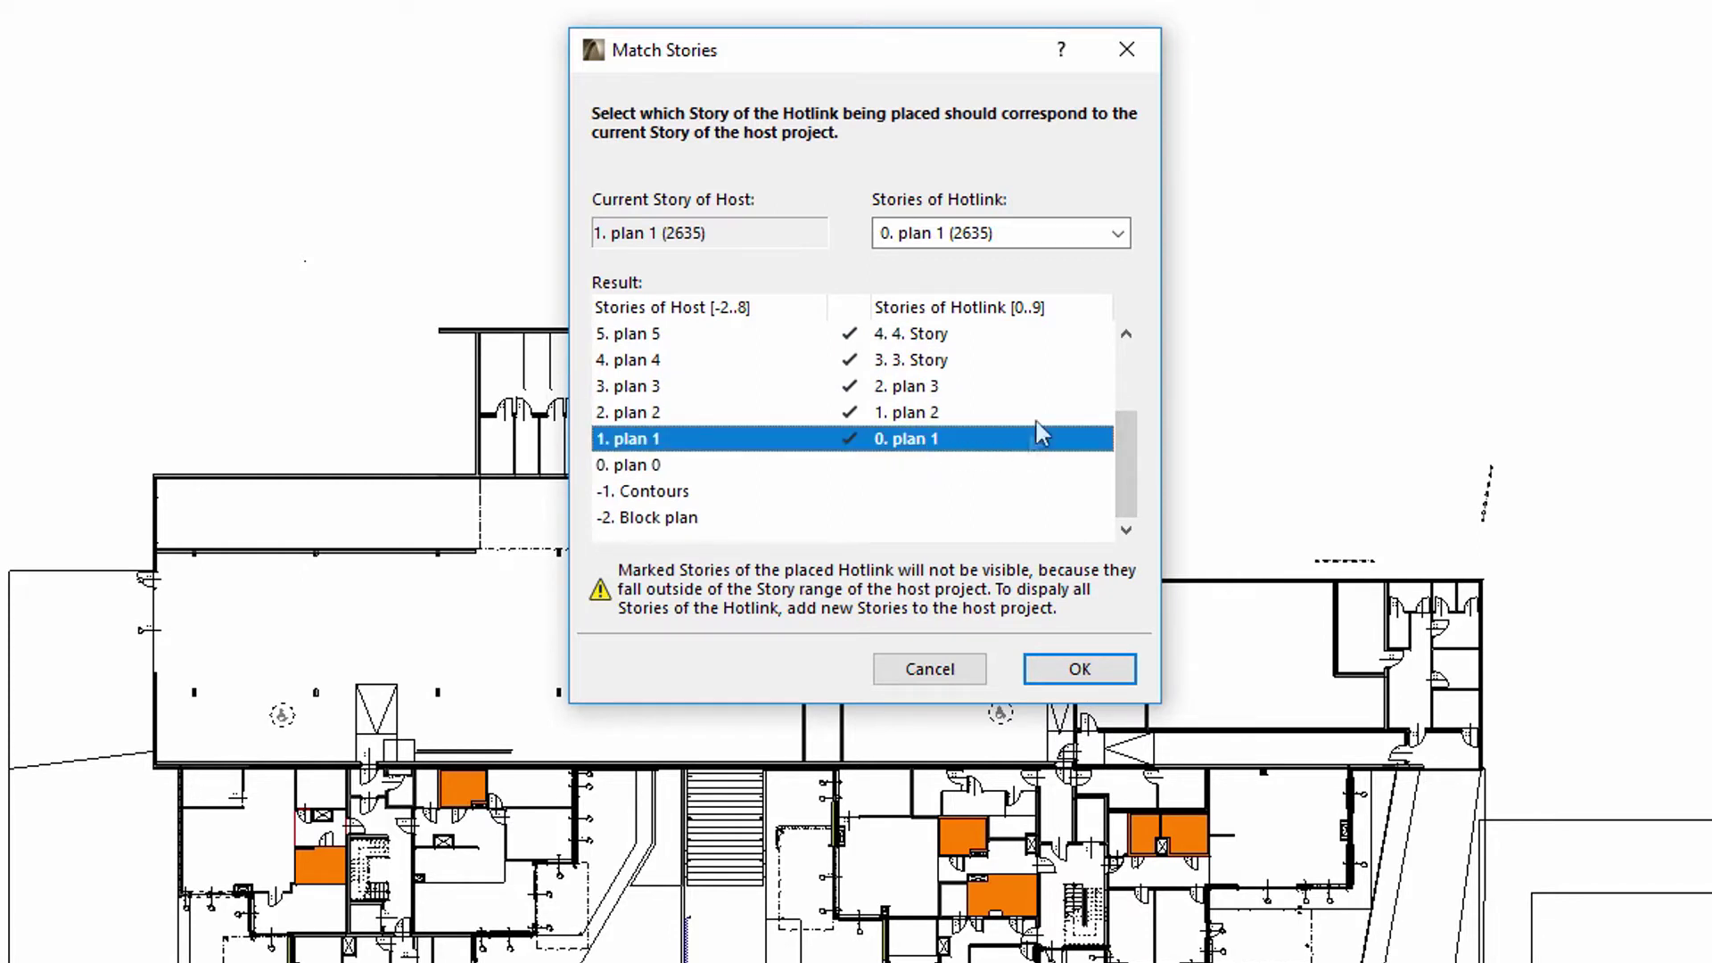
pyautogui.click(1118, 234)
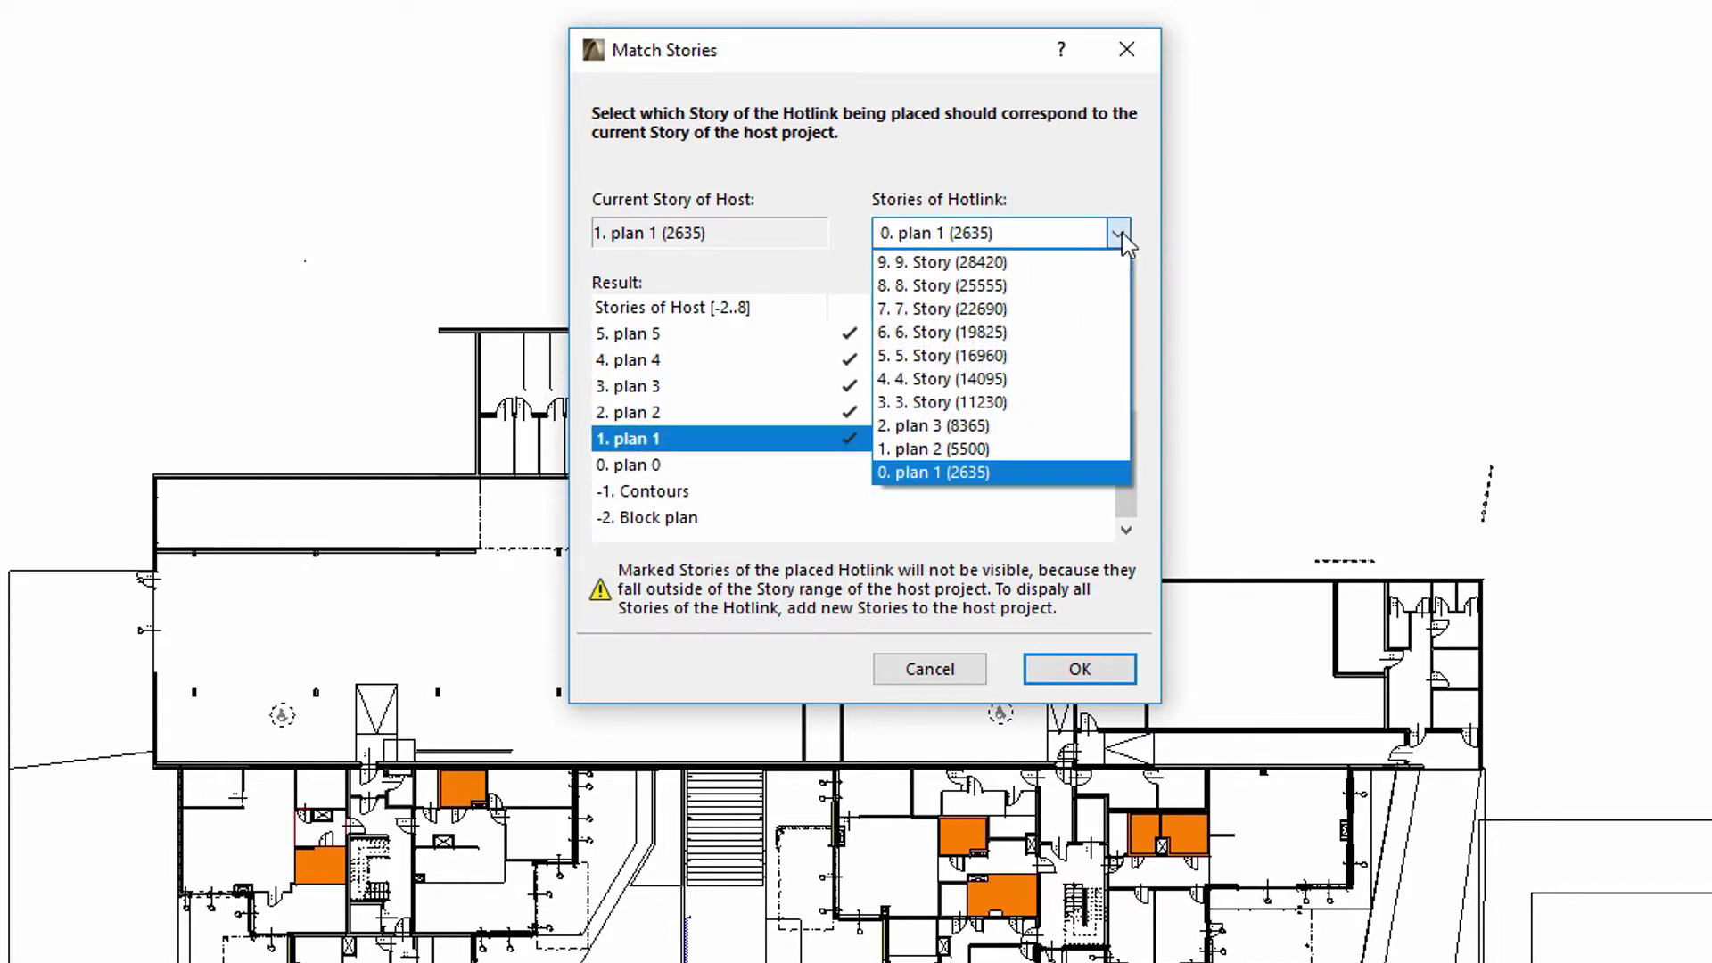
pyautogui.click(1120, 234)
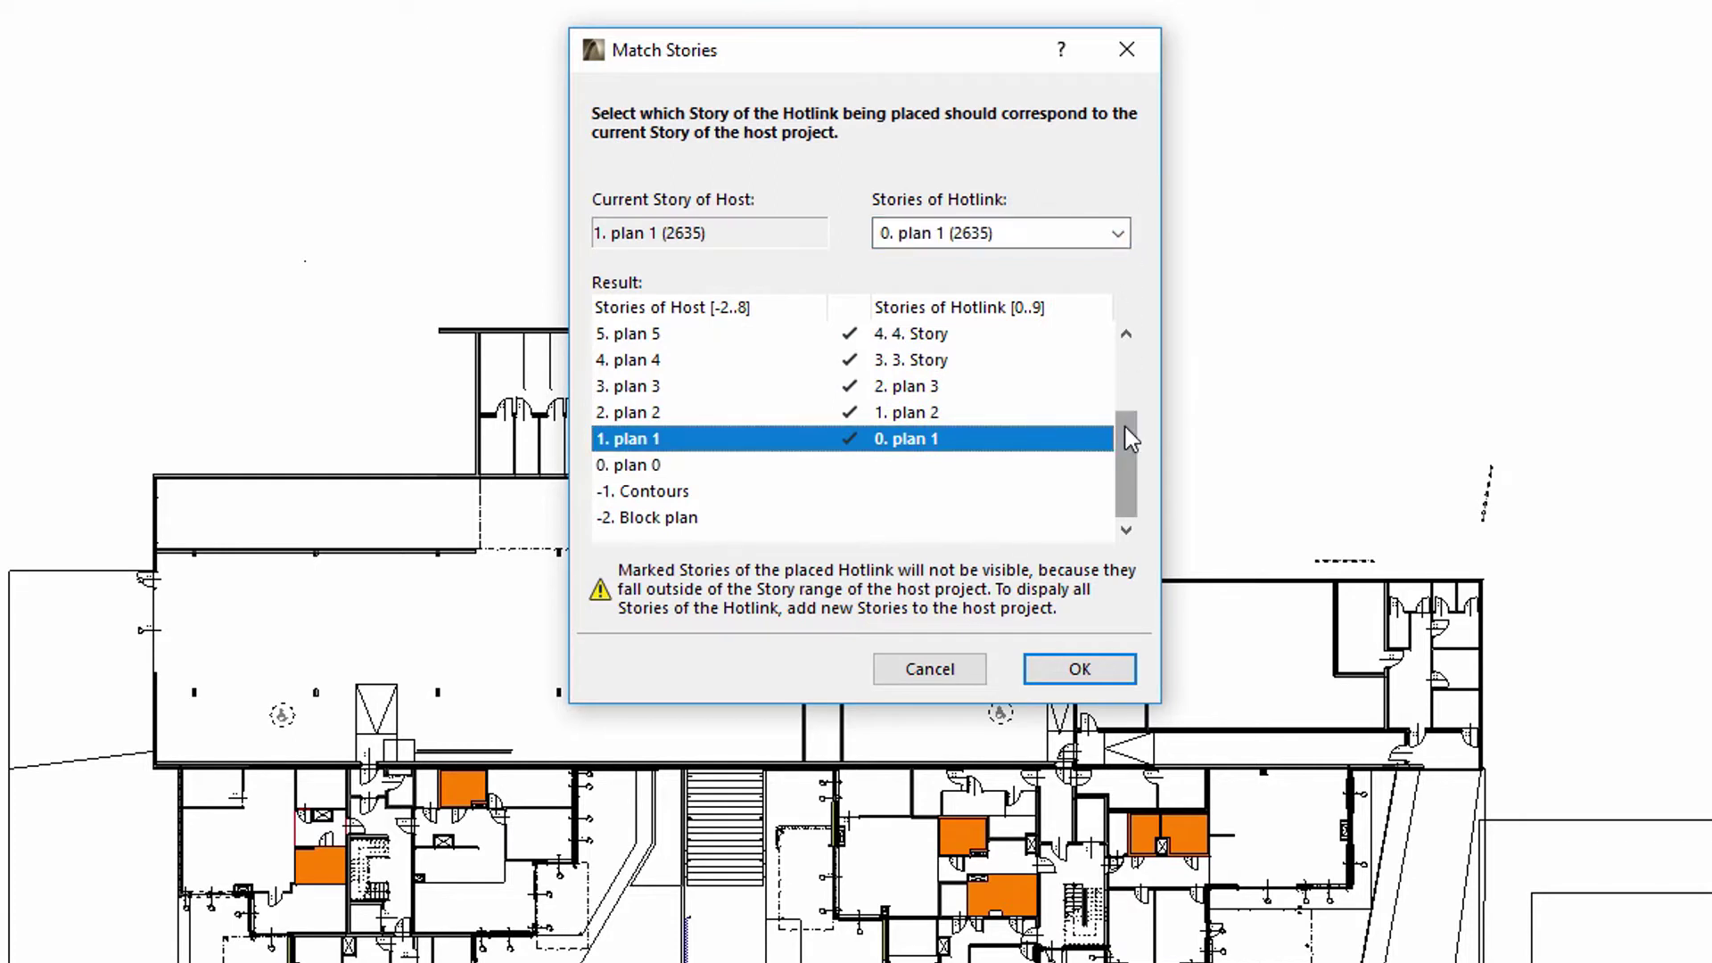
pyautogui.moveTo(1126, 426); pyautogui.dragTo(1127, 341)
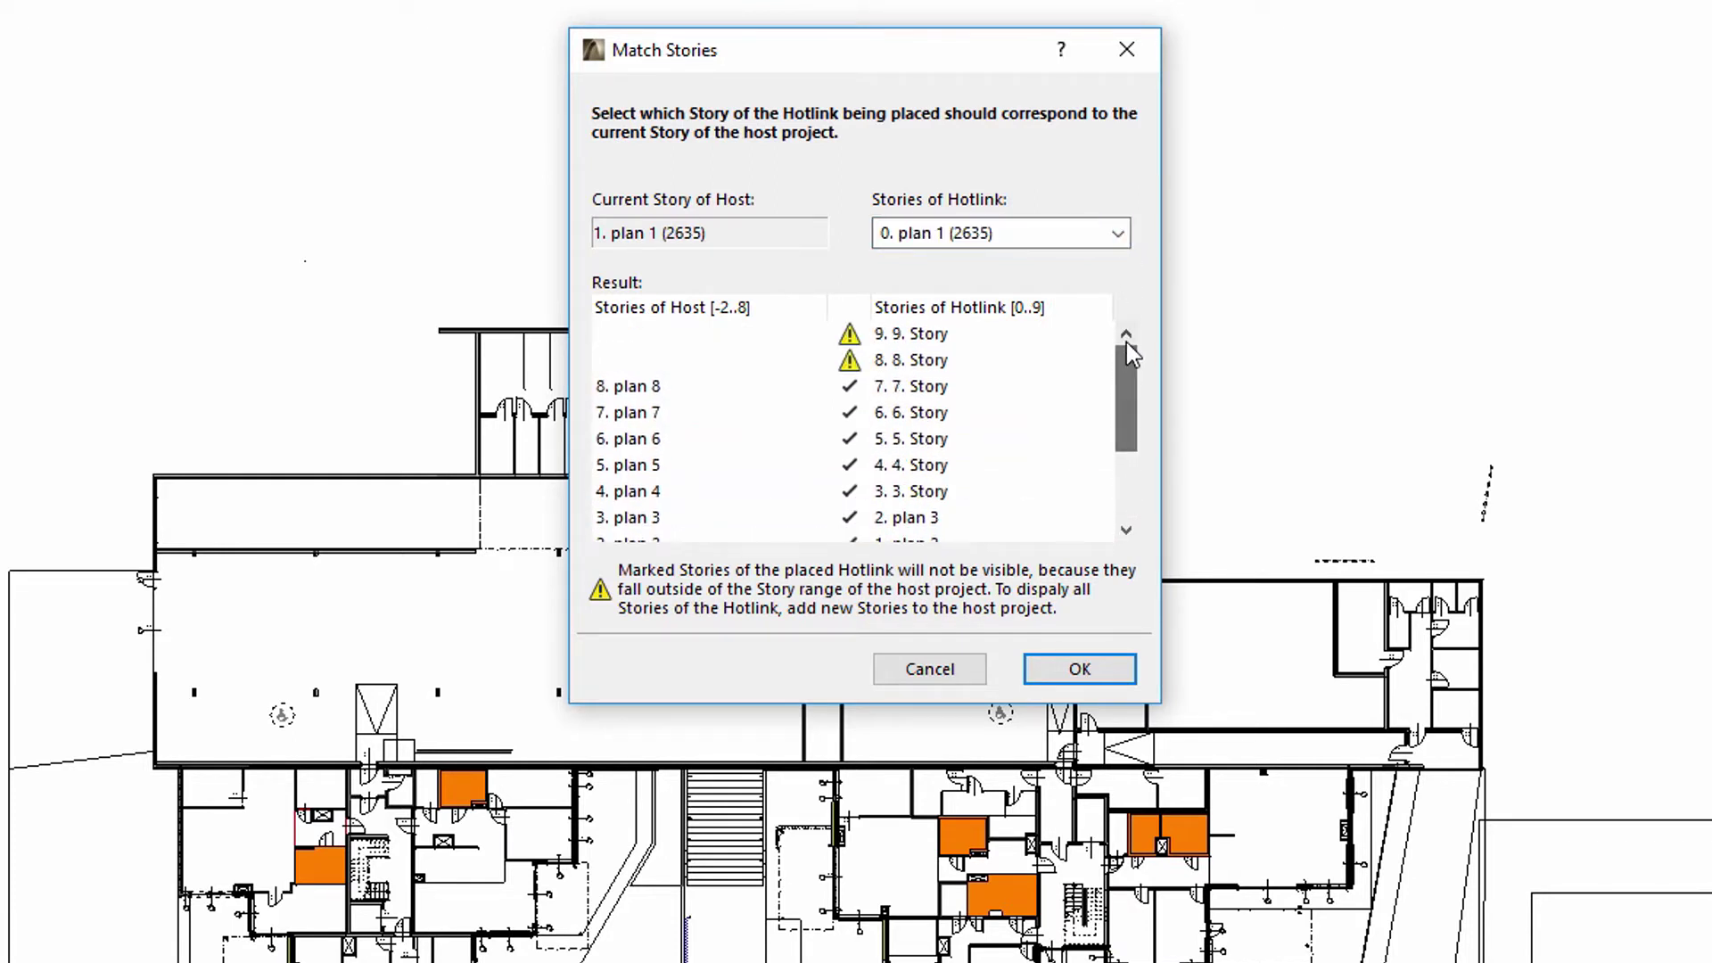
pyautogui.click(1031, 360)
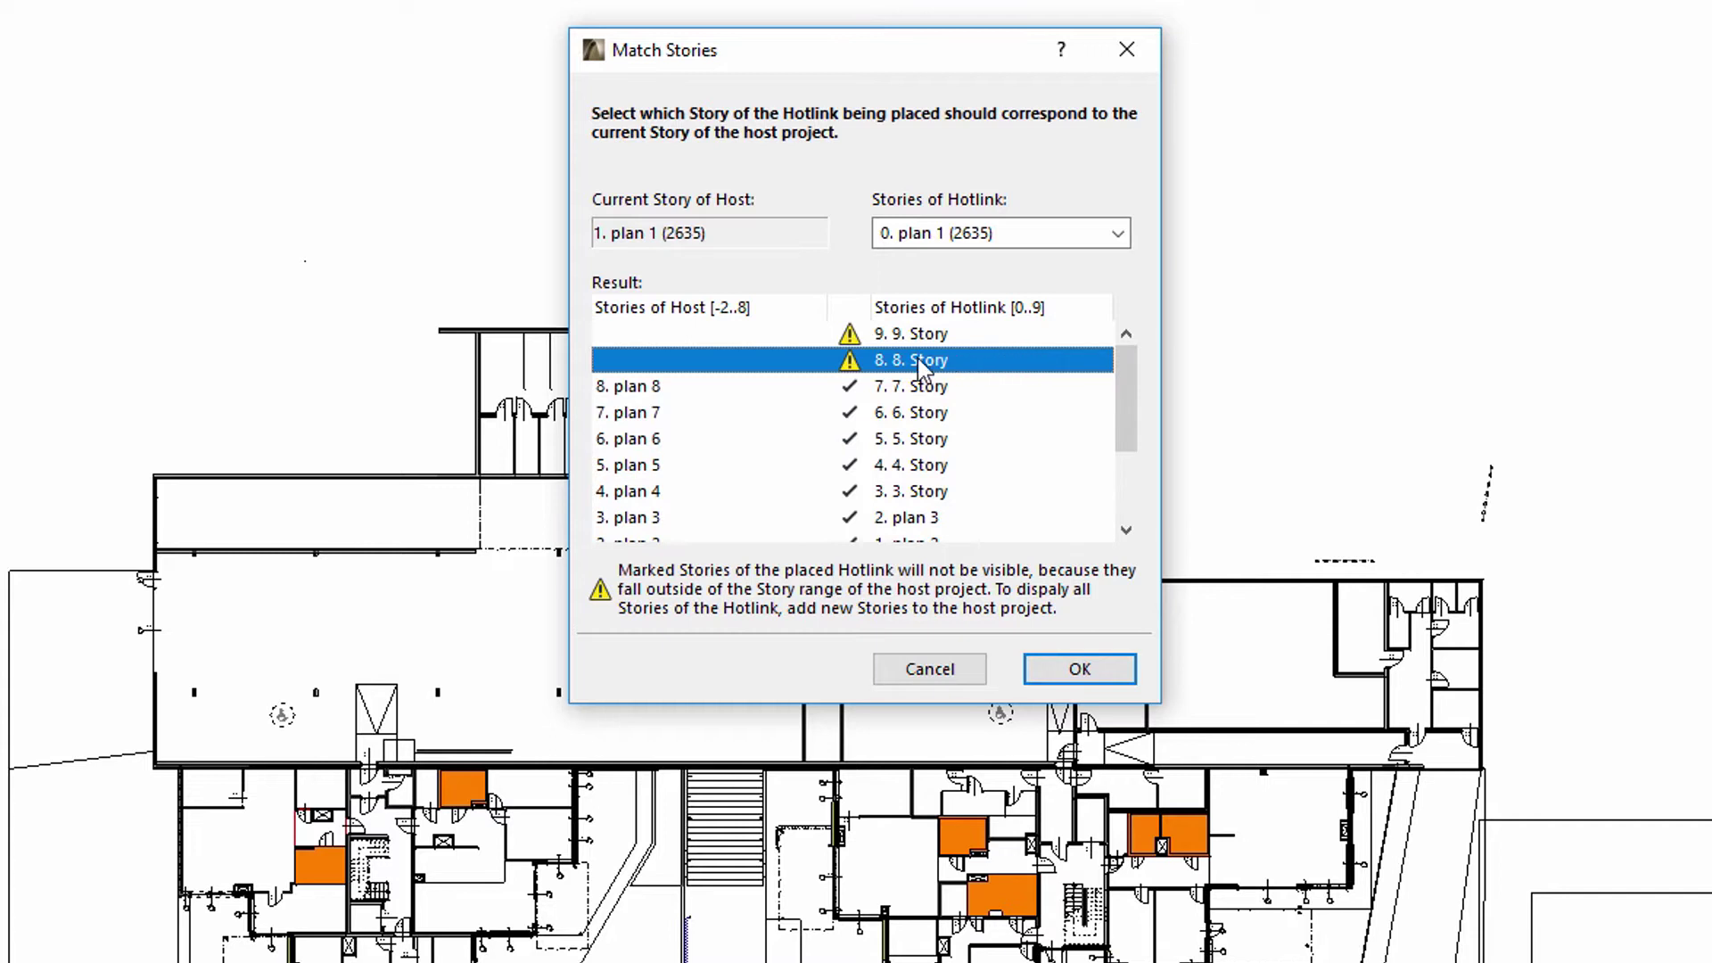
pyautogui.click(861, 341)
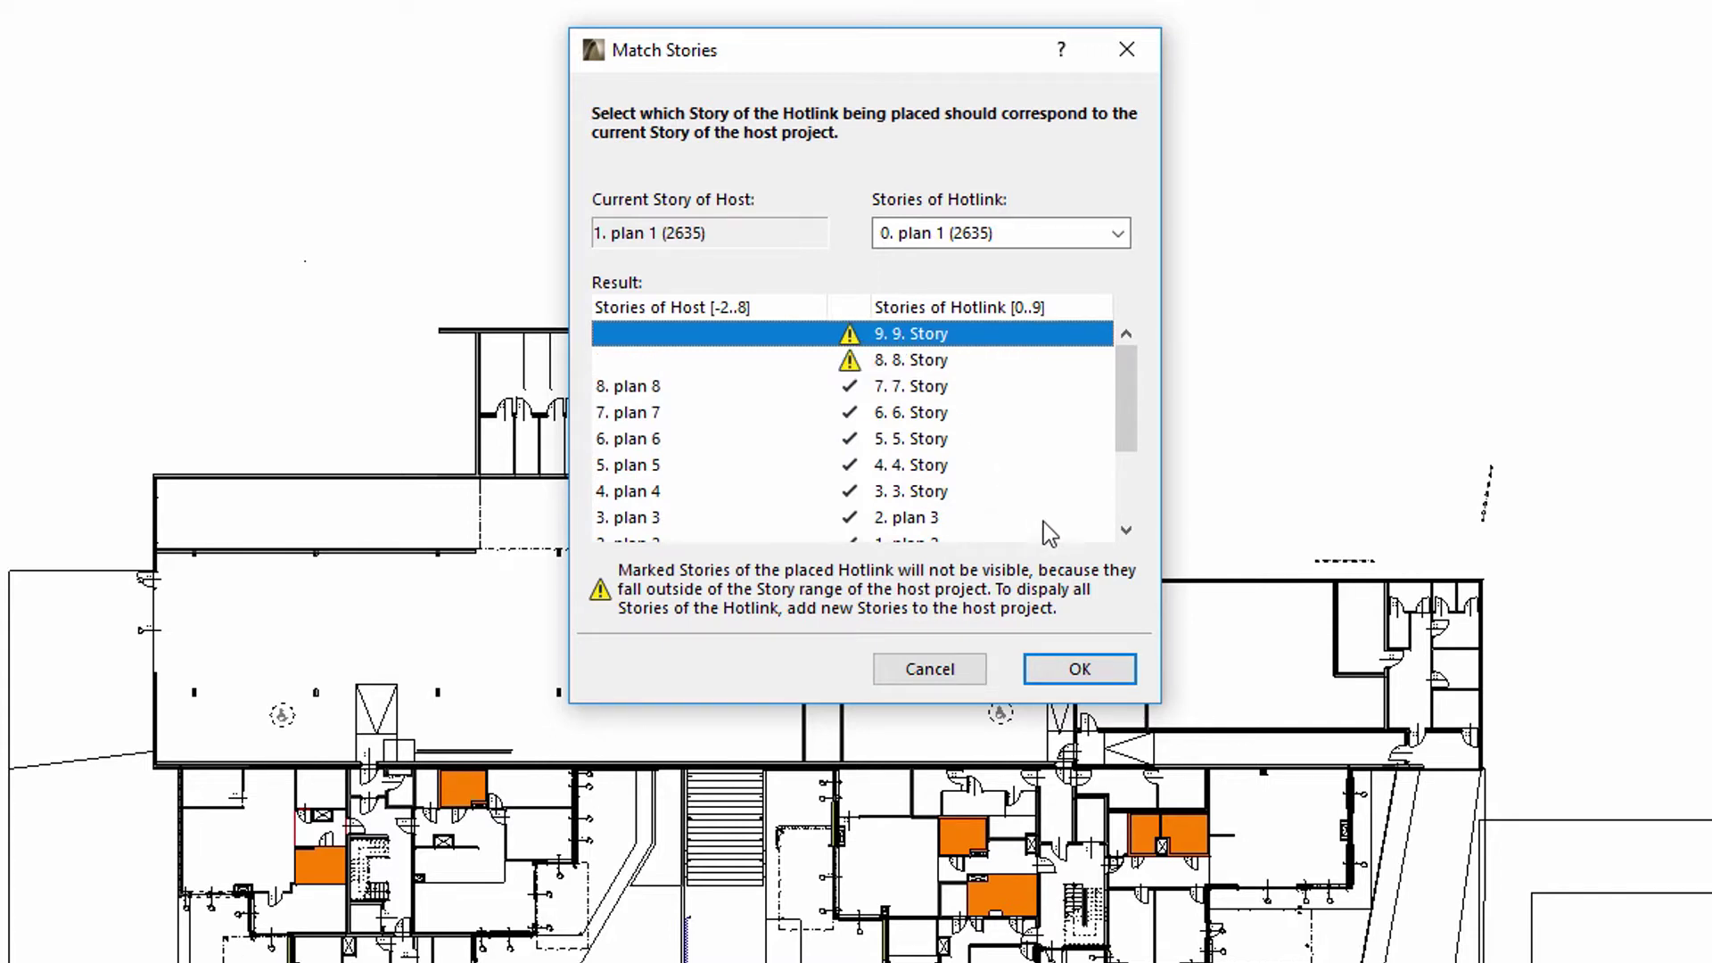
pyautogui.click(1120, 669)
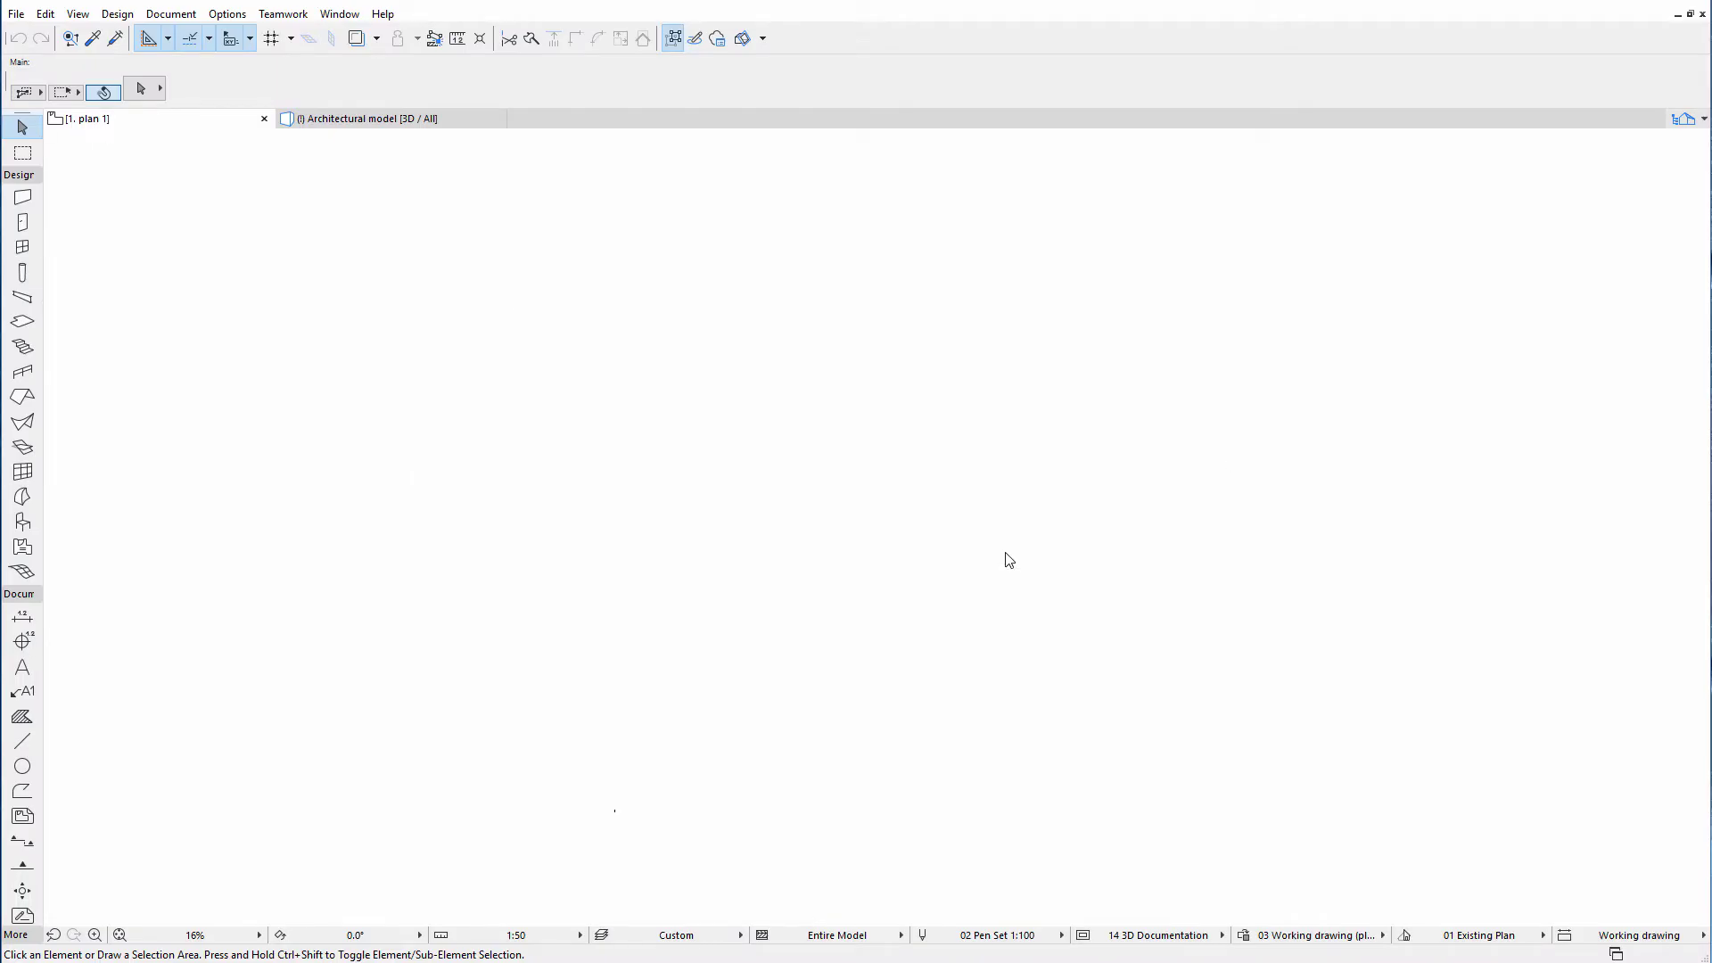
# - Draw a marquee around the whole building on the 1. plan 1 floor plan and show the marquee area in 3D
pyautogui.press('m')
pyautogui.click(277, 254)
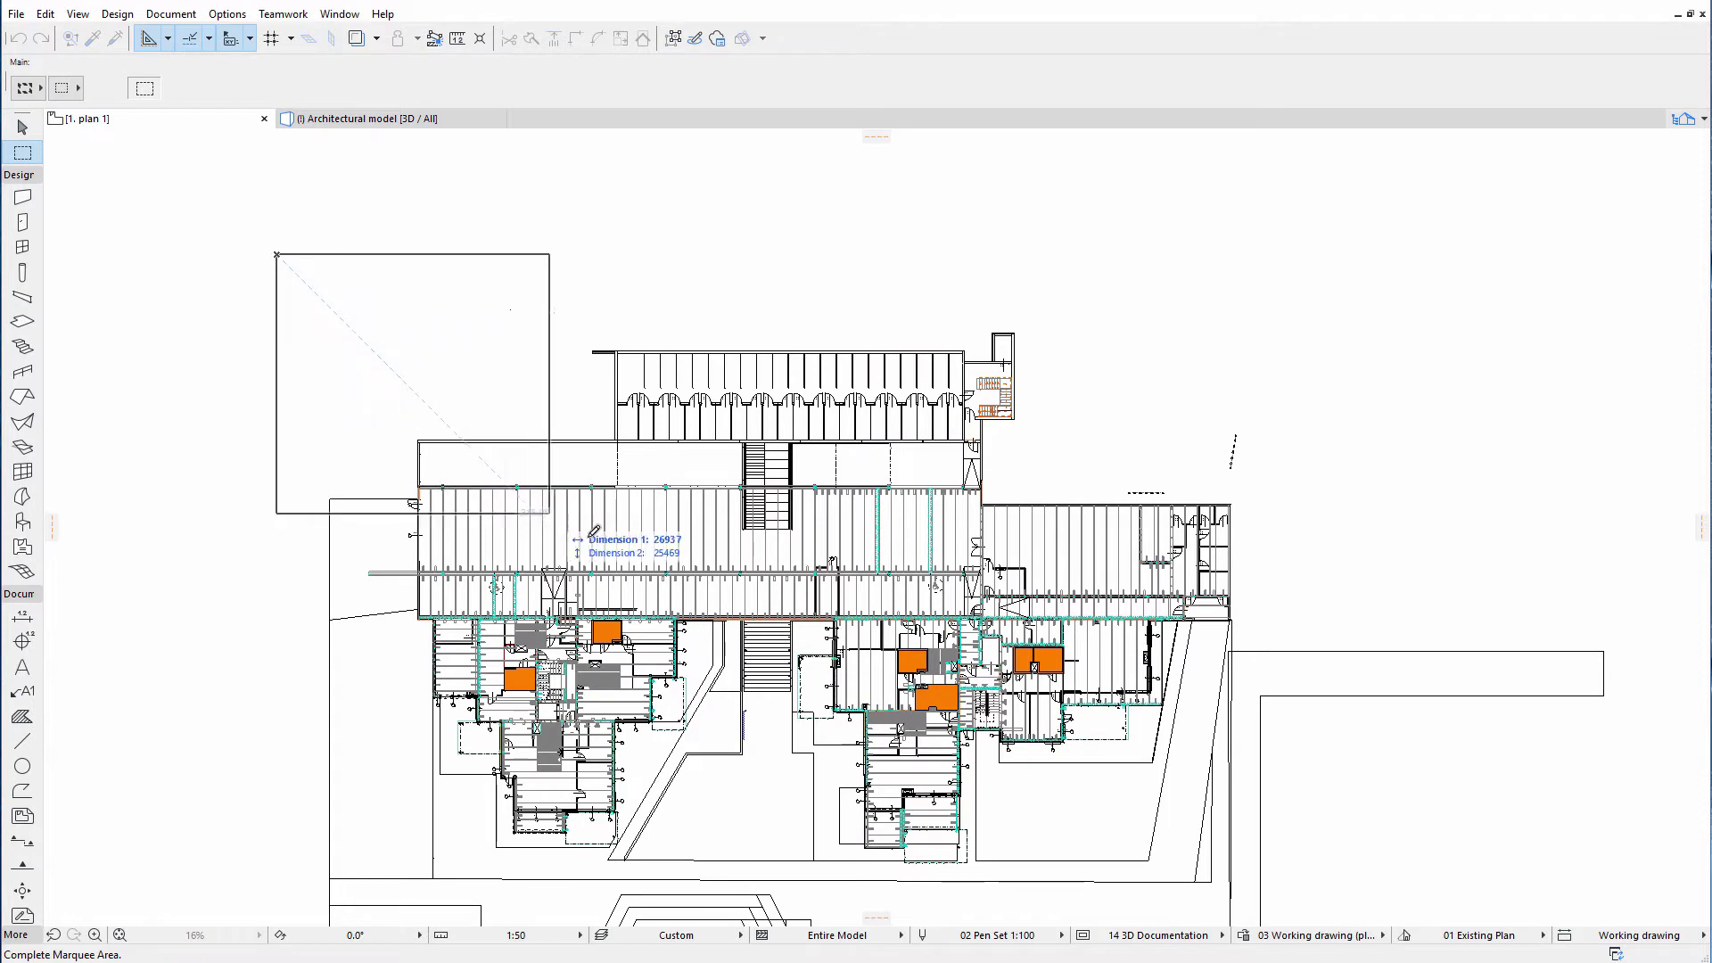
pyautogui.click(1381, 888)
pyautogui.rightClick(1350, 869)
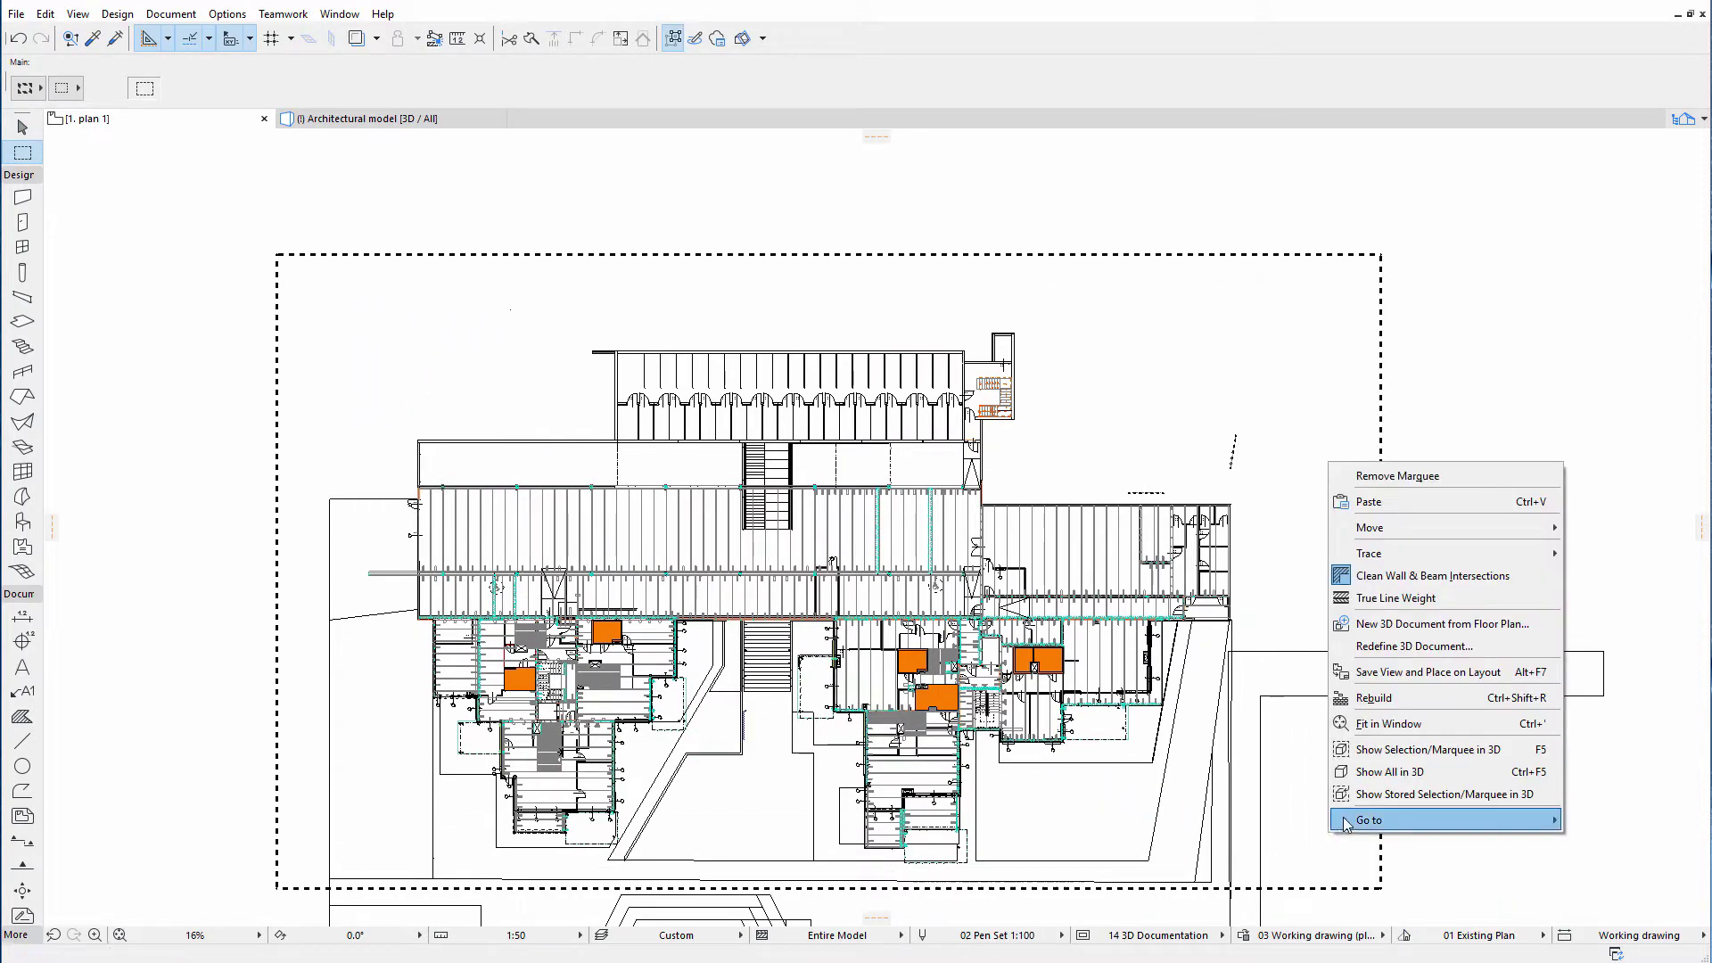
pyautogui.click(1360, 750)
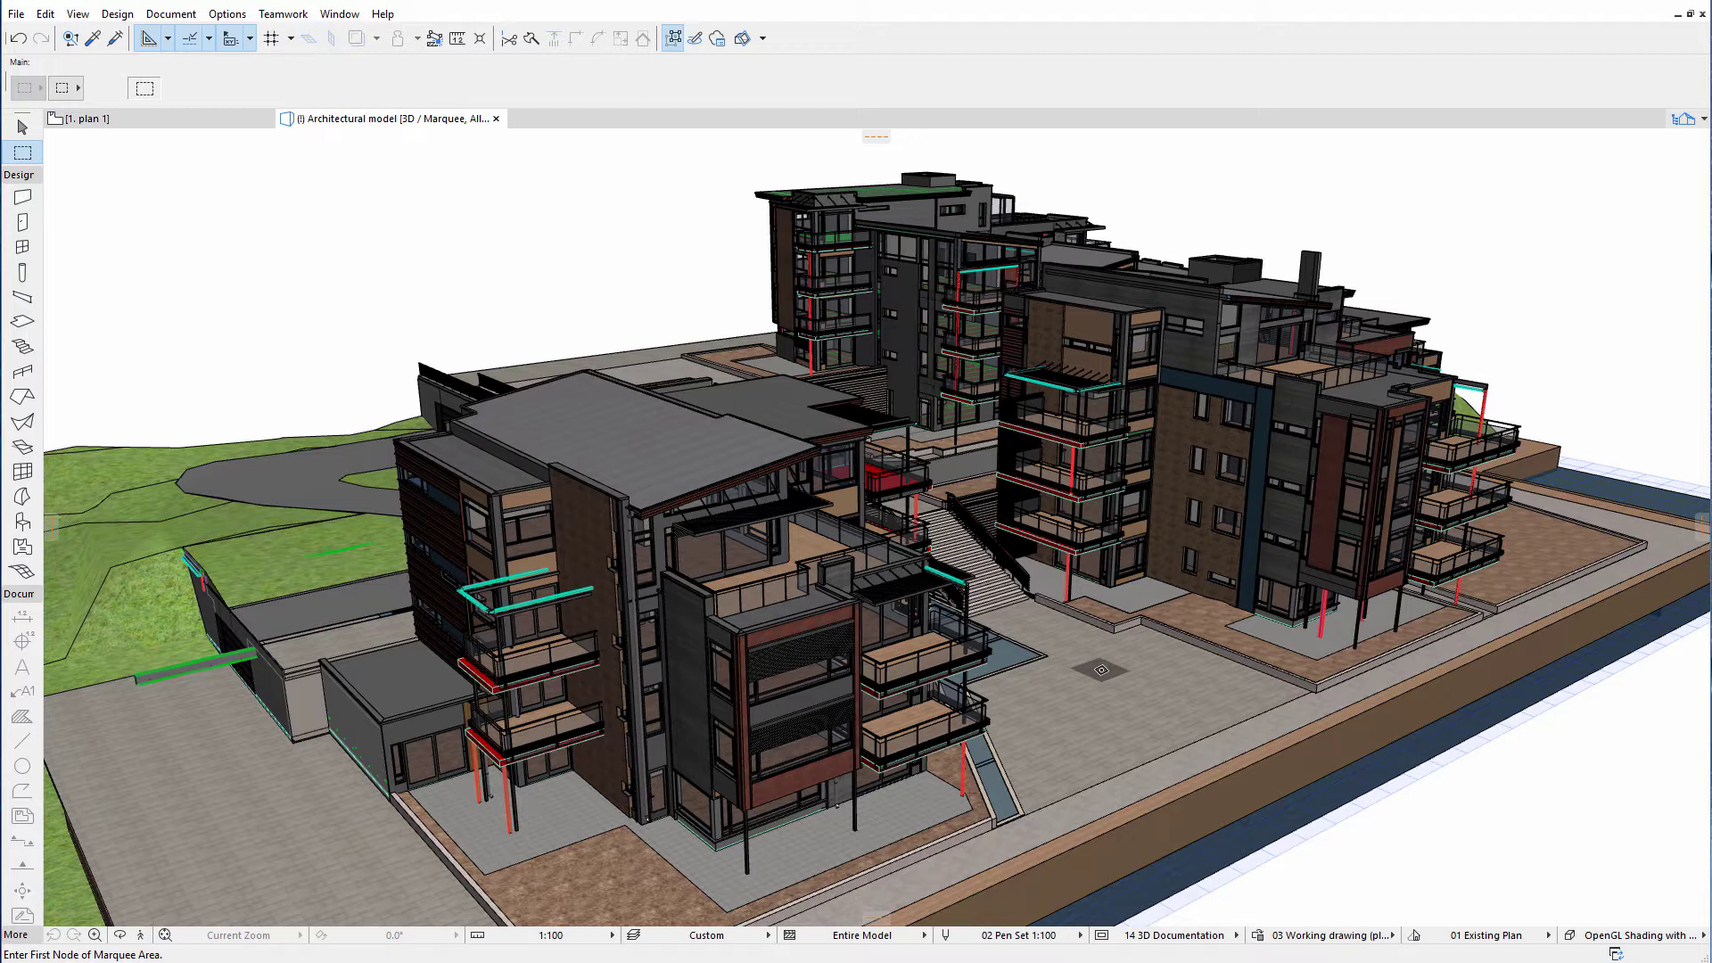
# - Apply the _Hotlink Model layer combination to the 3D view and select one of the red balcony slabs
pyautogui.hotkey('ctrl', 'l')
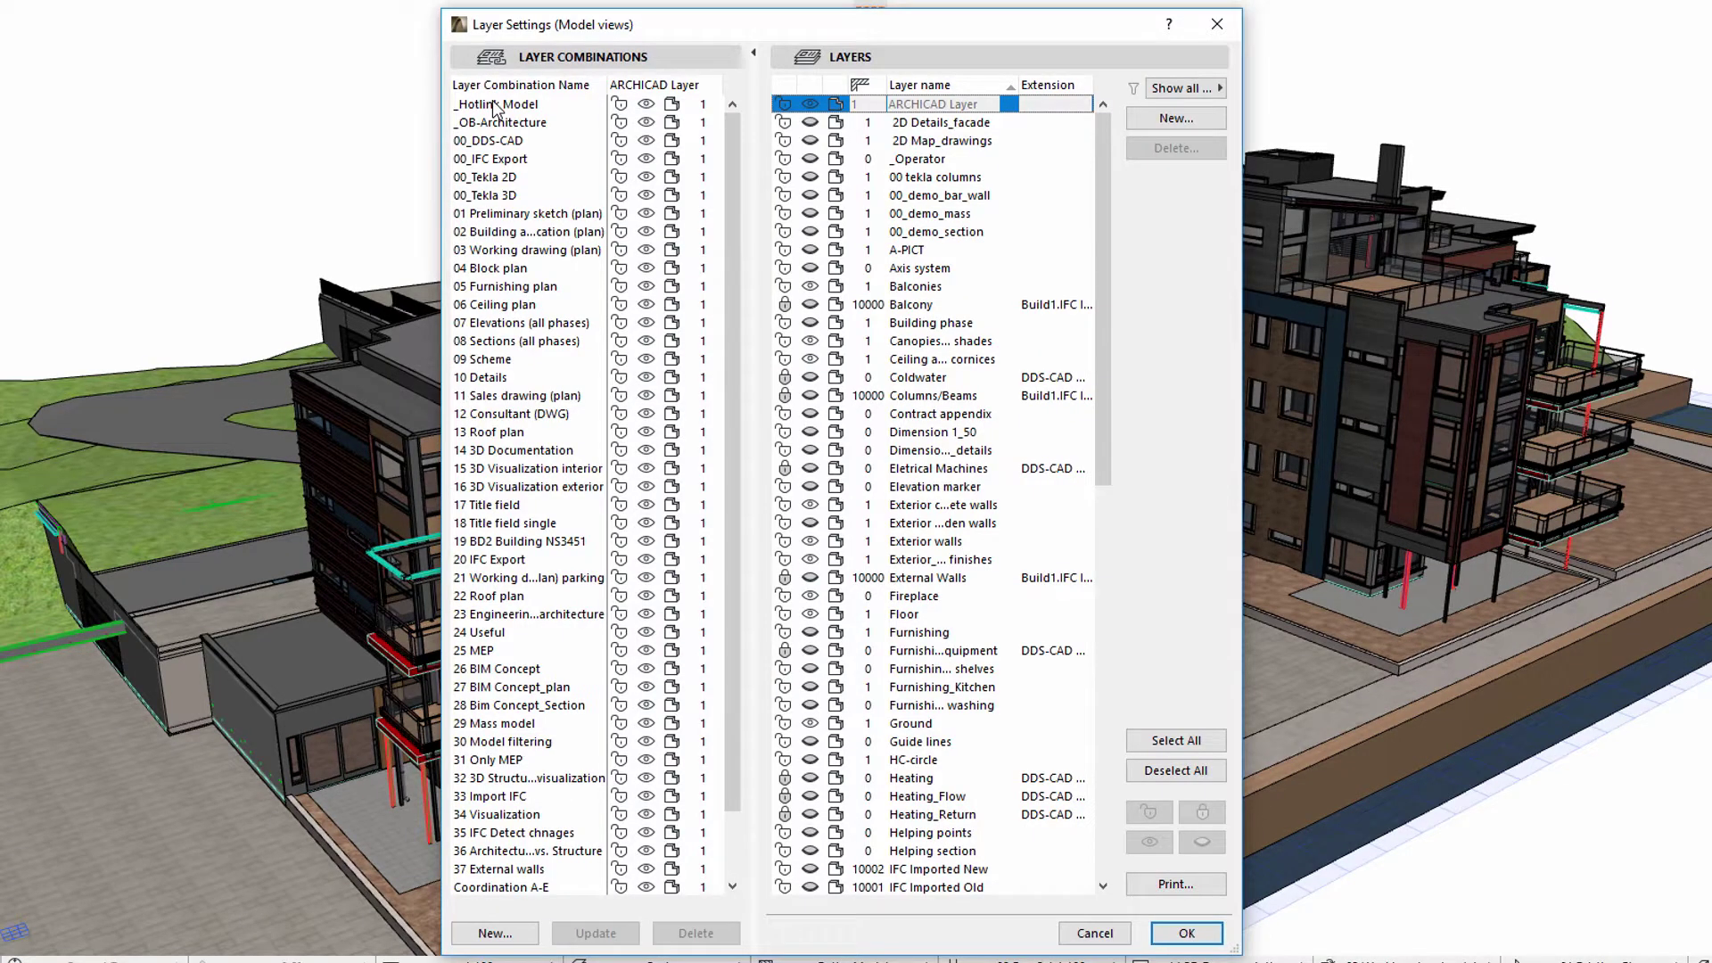
pyautogui.click(496, 105)
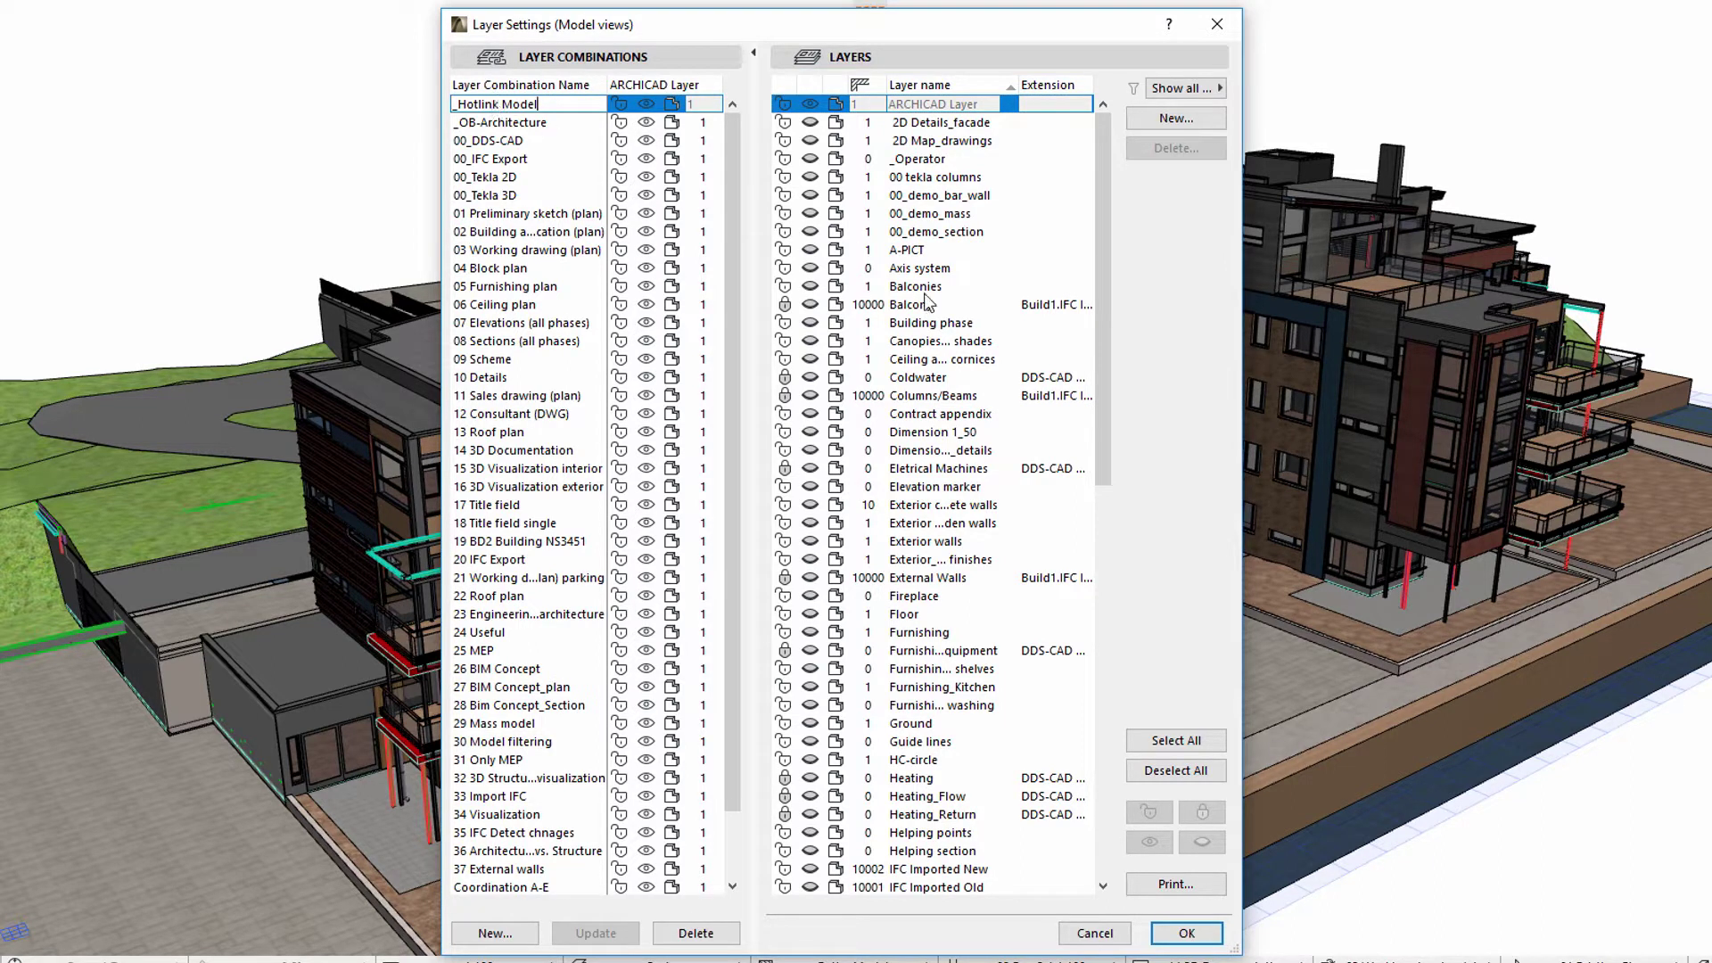
pyautogui.click(1210, 933)
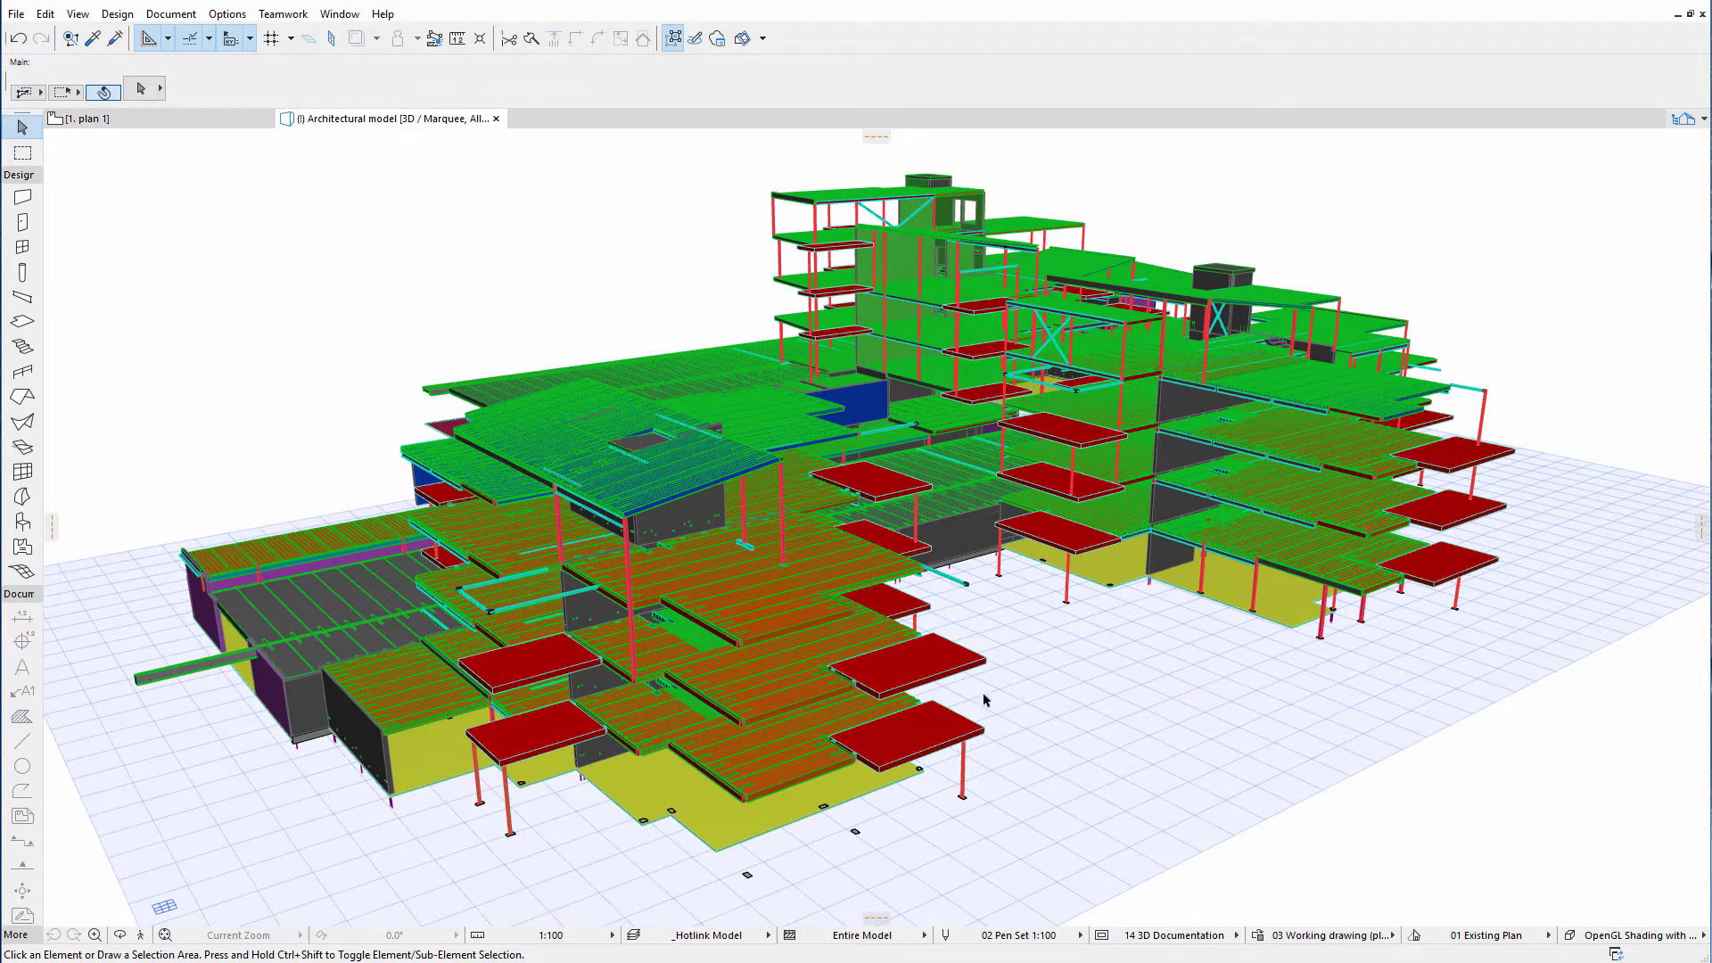
pyautogui.click(936, 665)
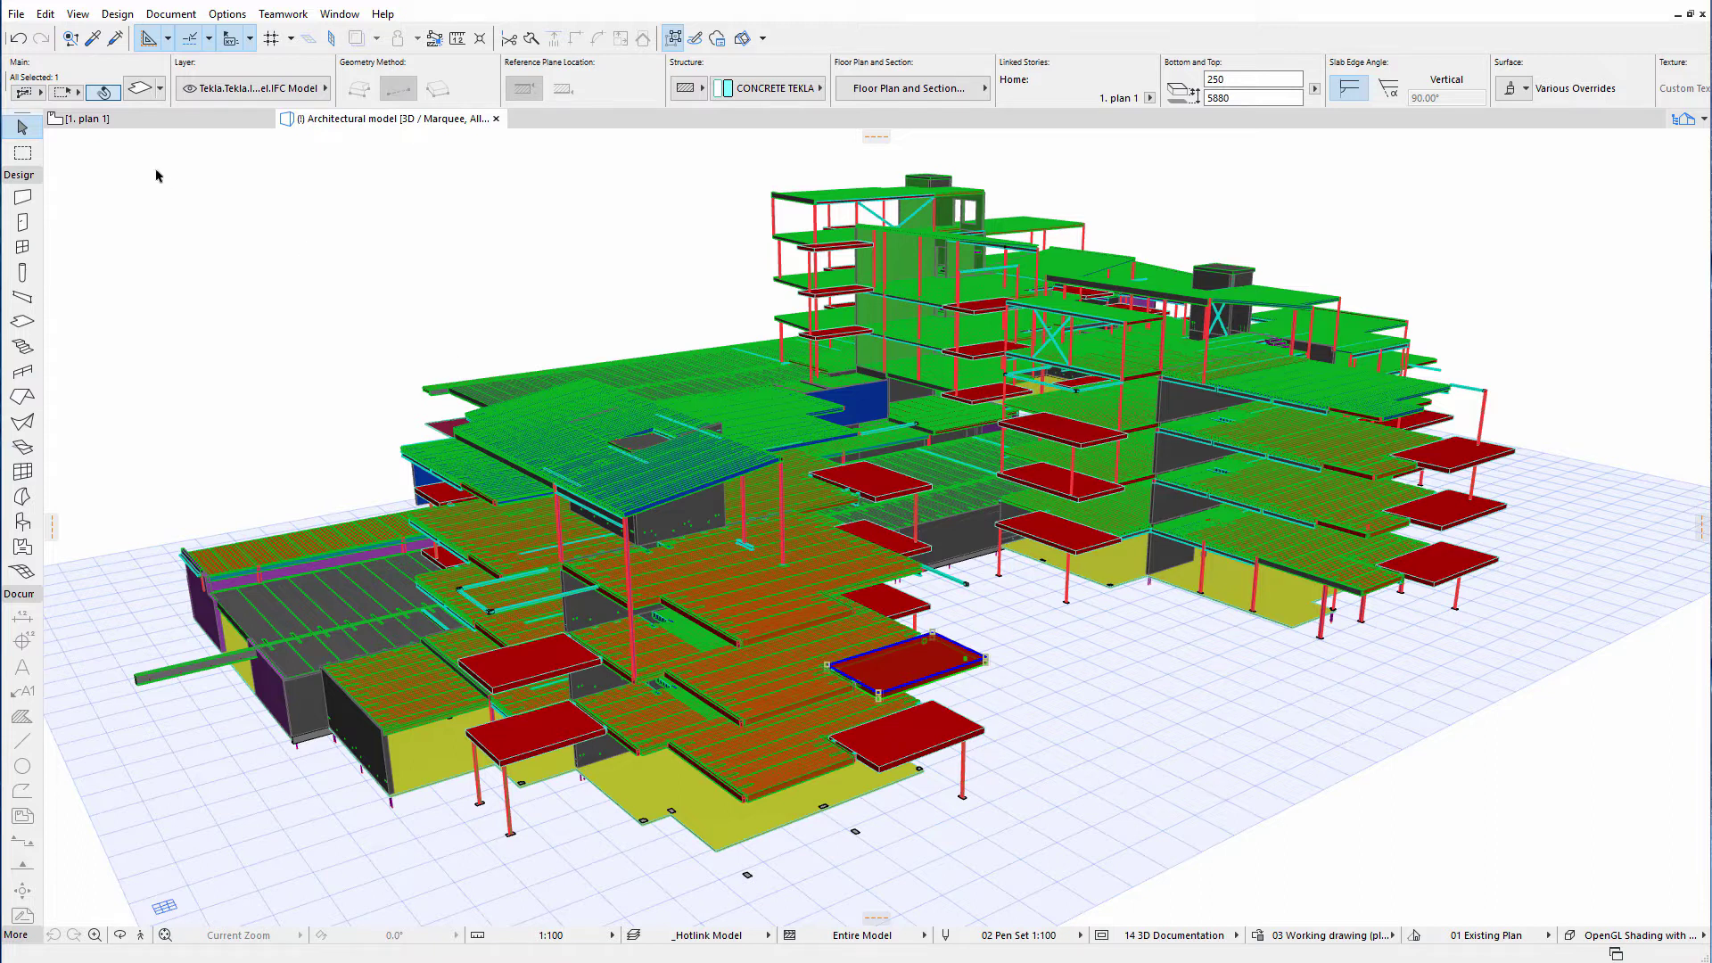
# - Update the IFC_NJB_structure.ifc hotlink source in the Hotlink Module Manager, saving generated library parts to the Embedded Library
pyautogui.click(19, 15)
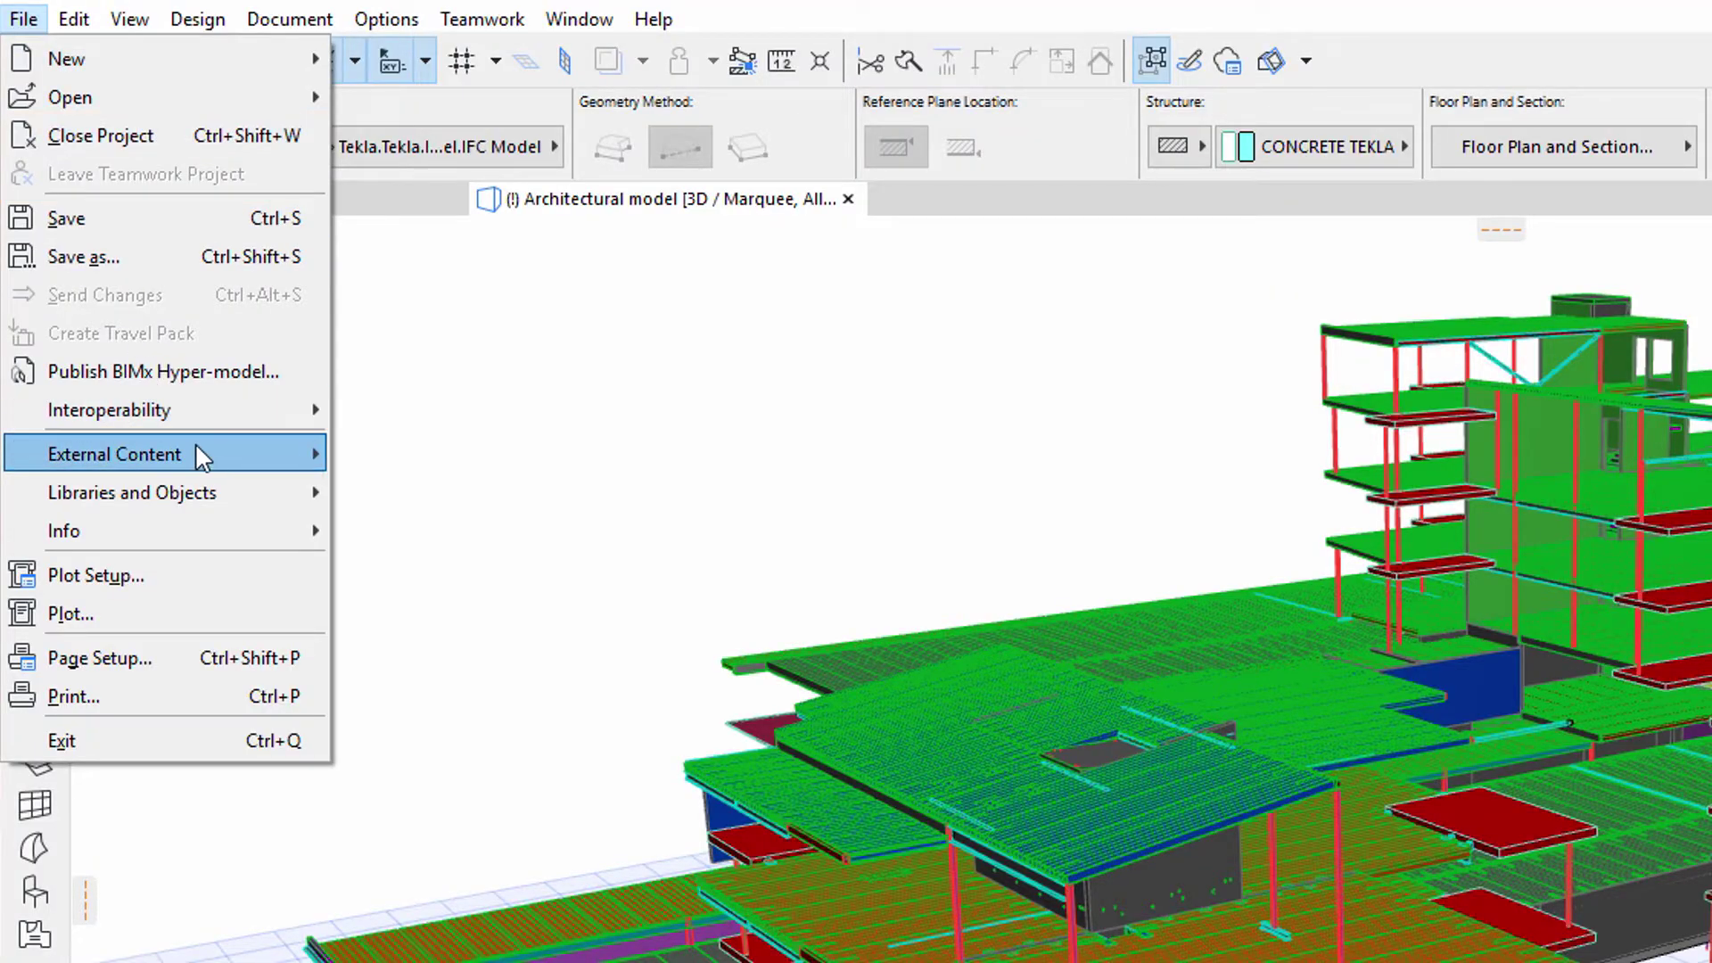
pyautogui.moveTo(196, 445)
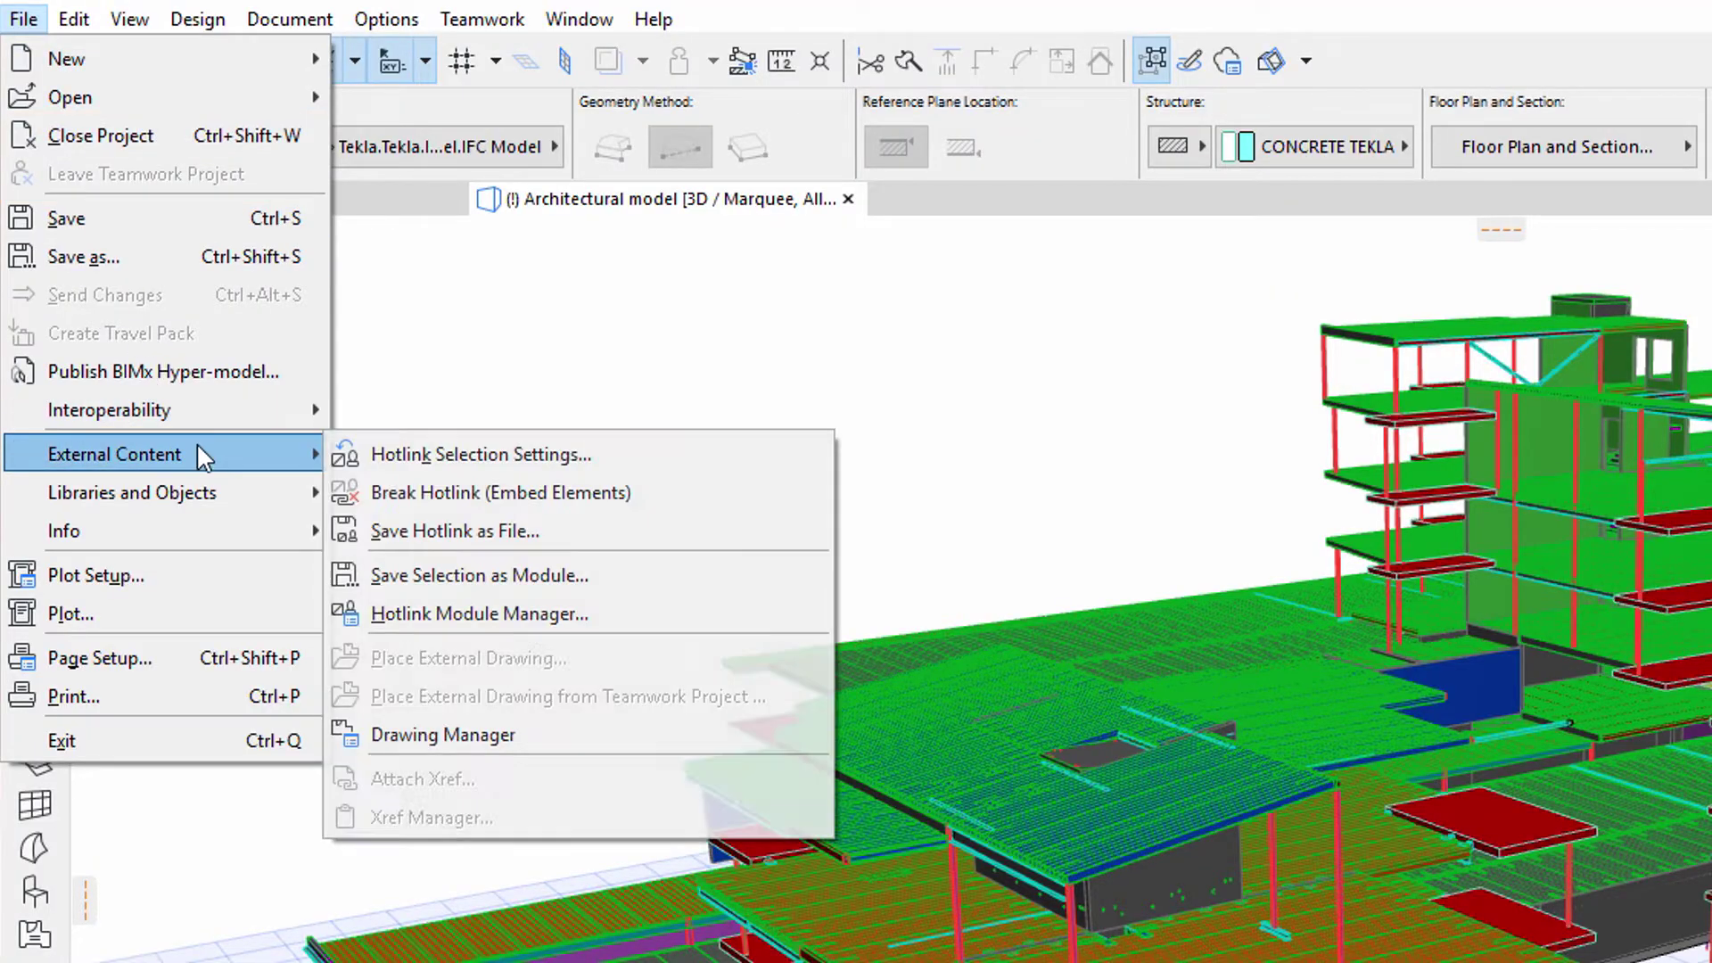
pyautogui.click(681, 608)
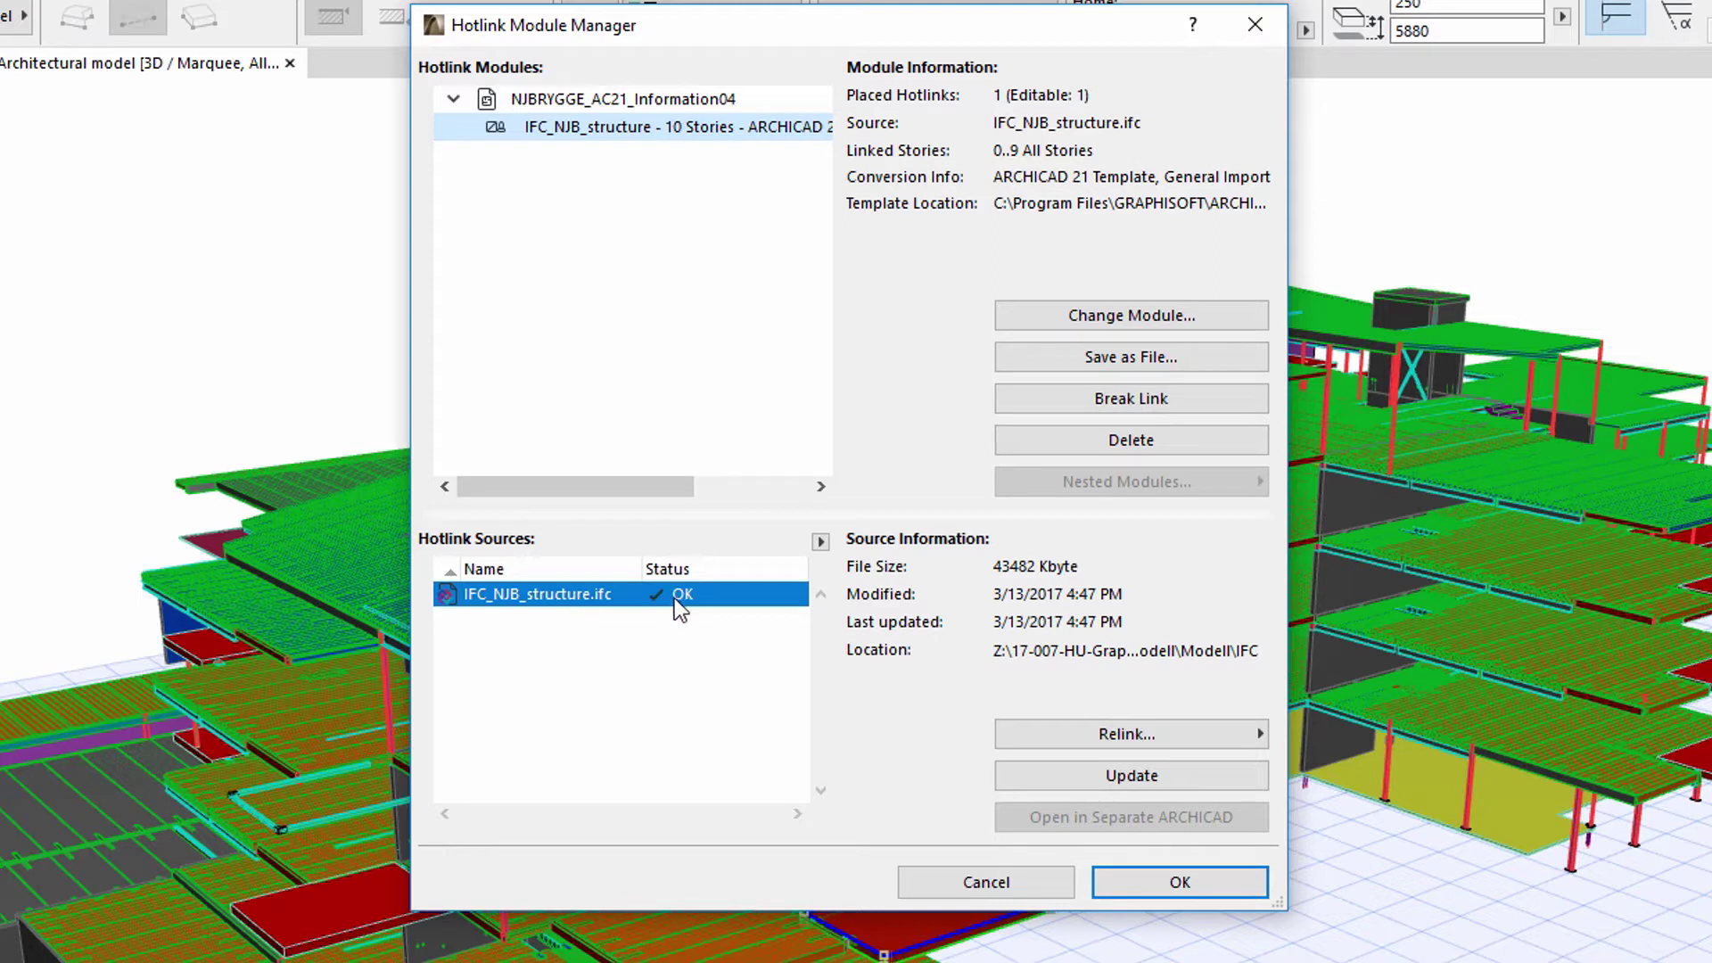
pyautogui.click(1046, 773)
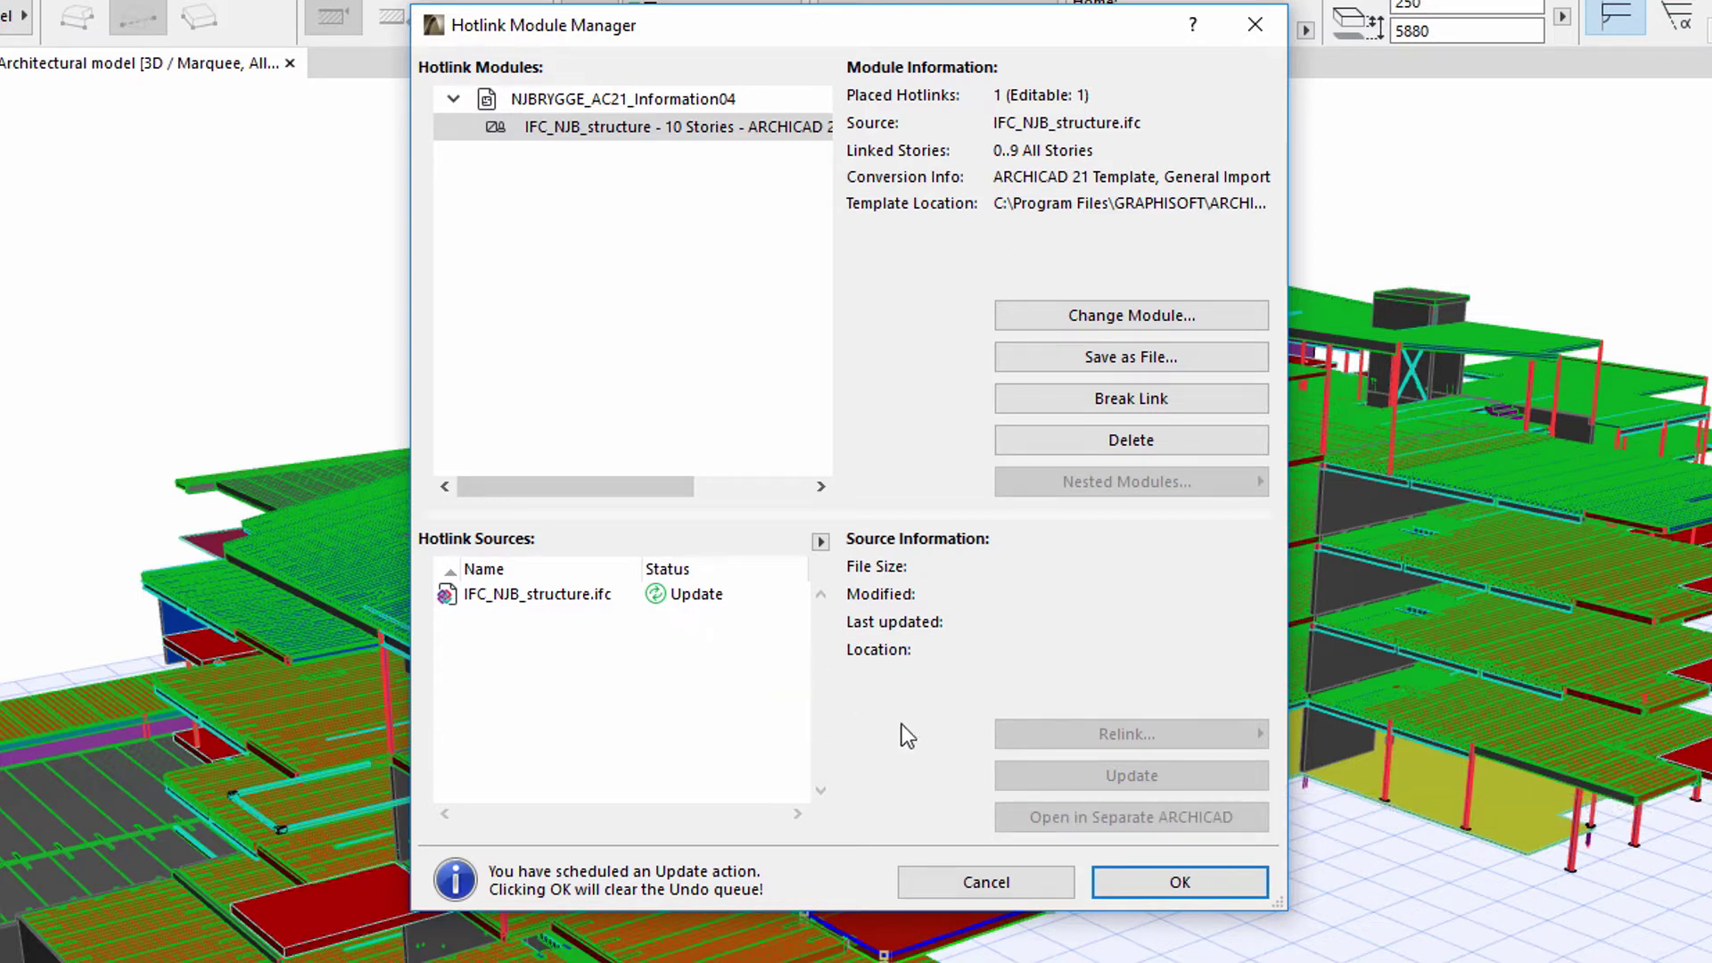
pyautogui.click(1115, 874)
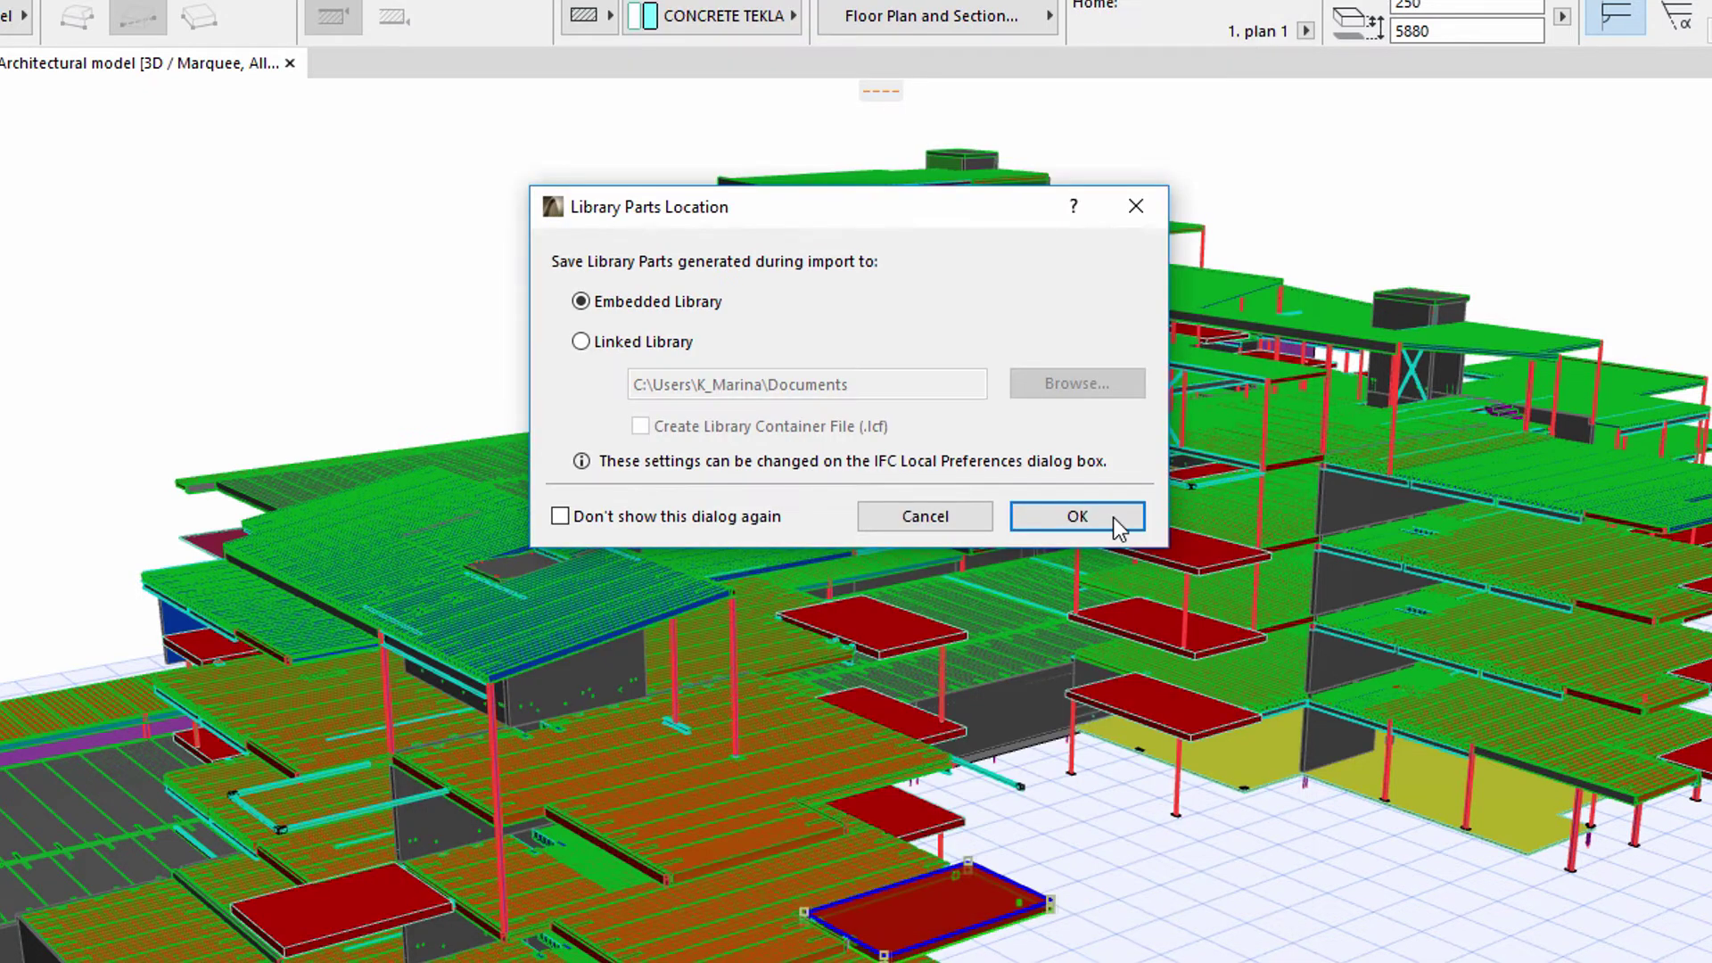
pyautogui.click(1113, 516)
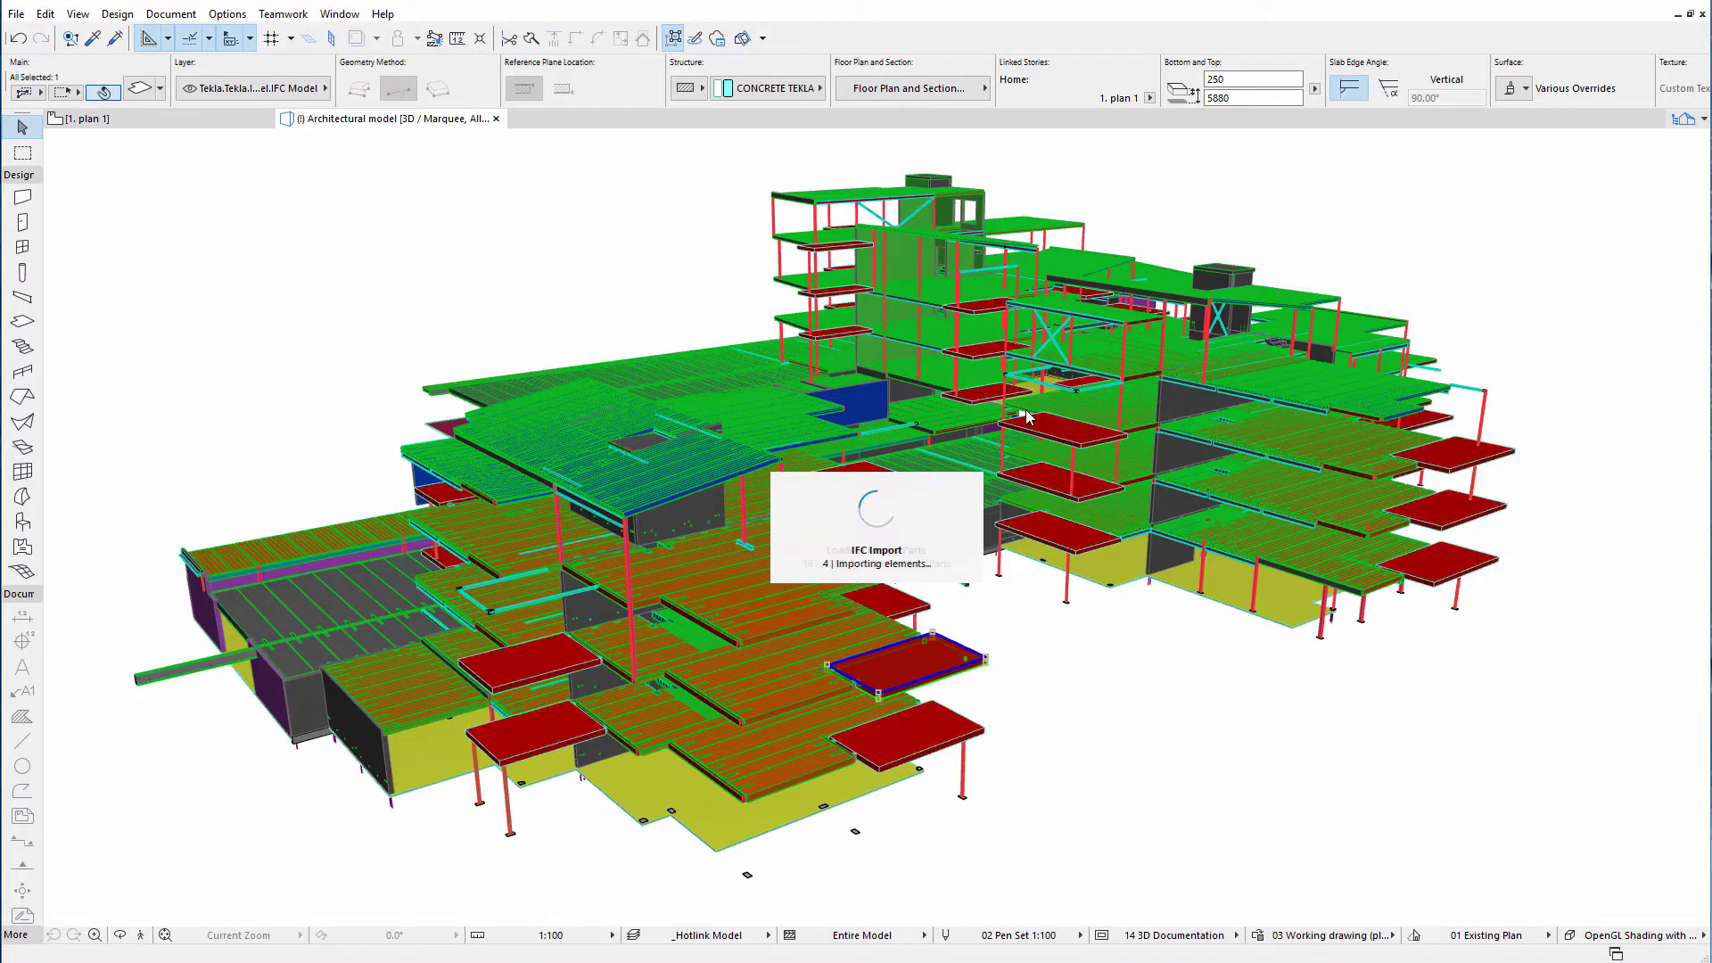